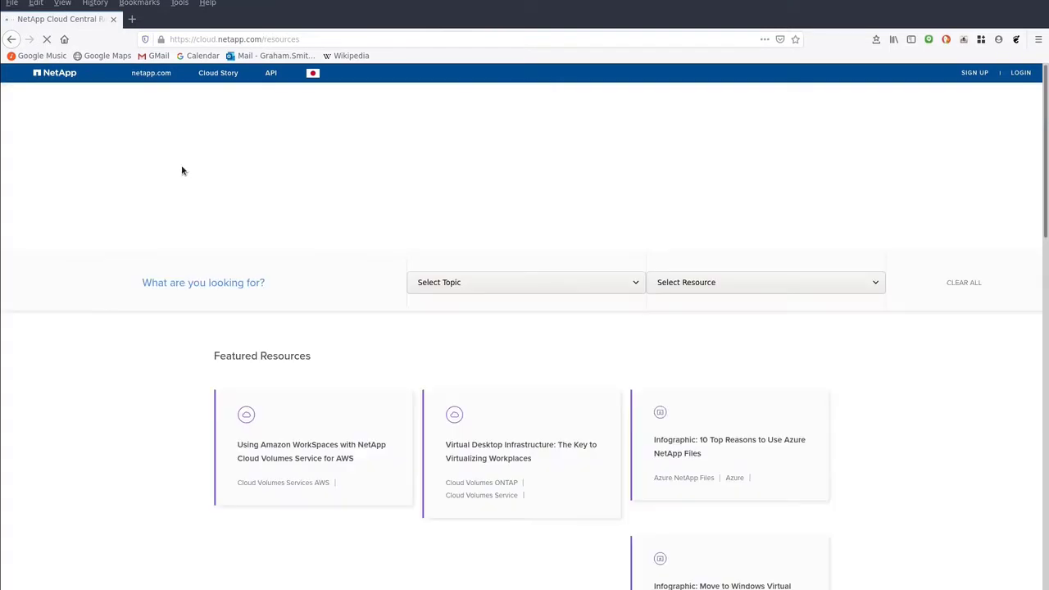
- Filter resources to Cloud Volumes Service for AWS white papers and open the WorkSpaces paper's PDF
left_click(493, 285)
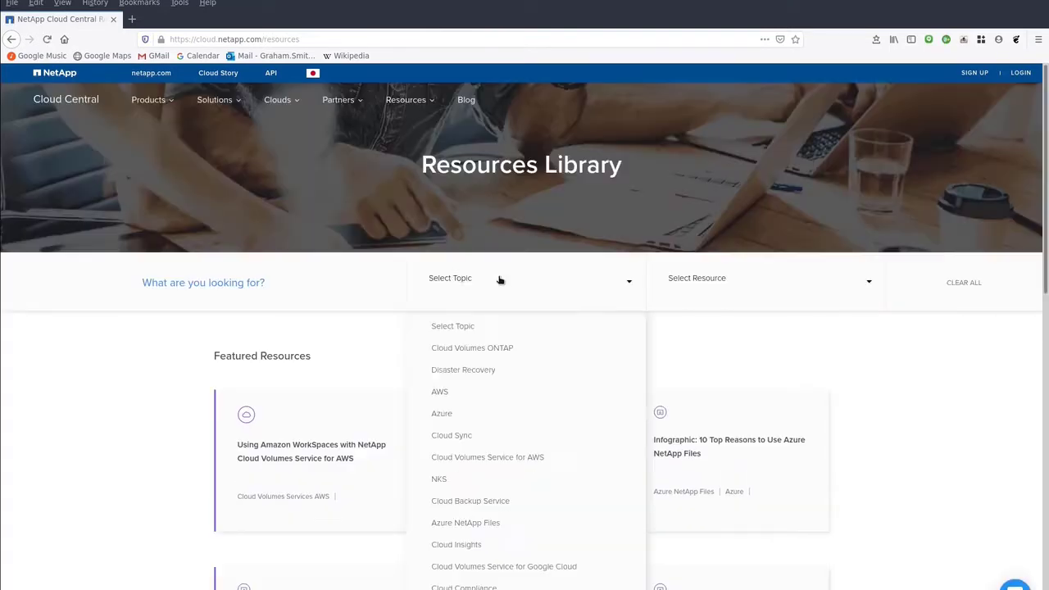
left_click(519, 457)
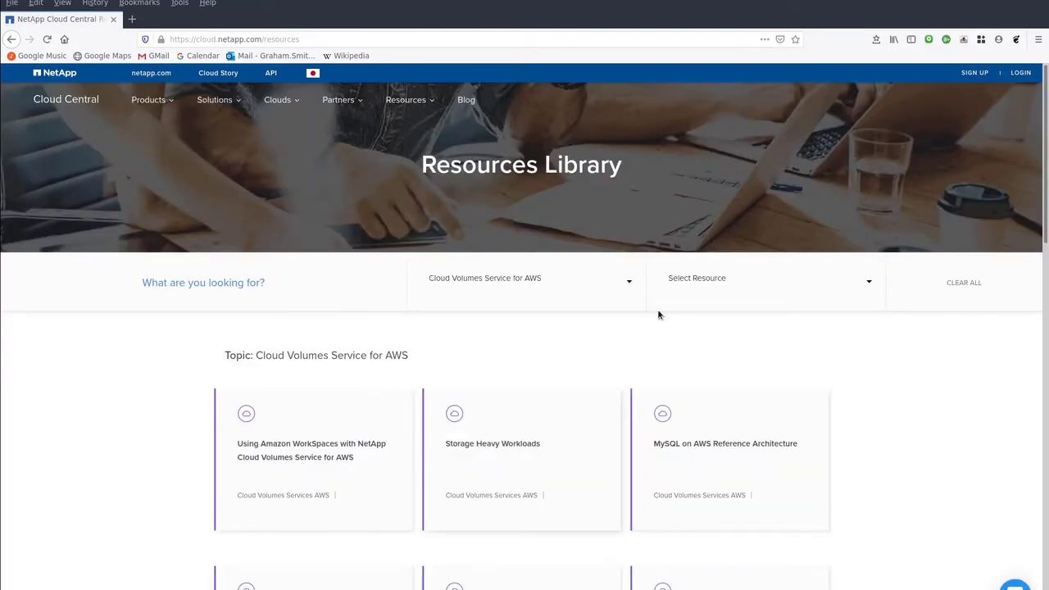
left_click(763, 284)
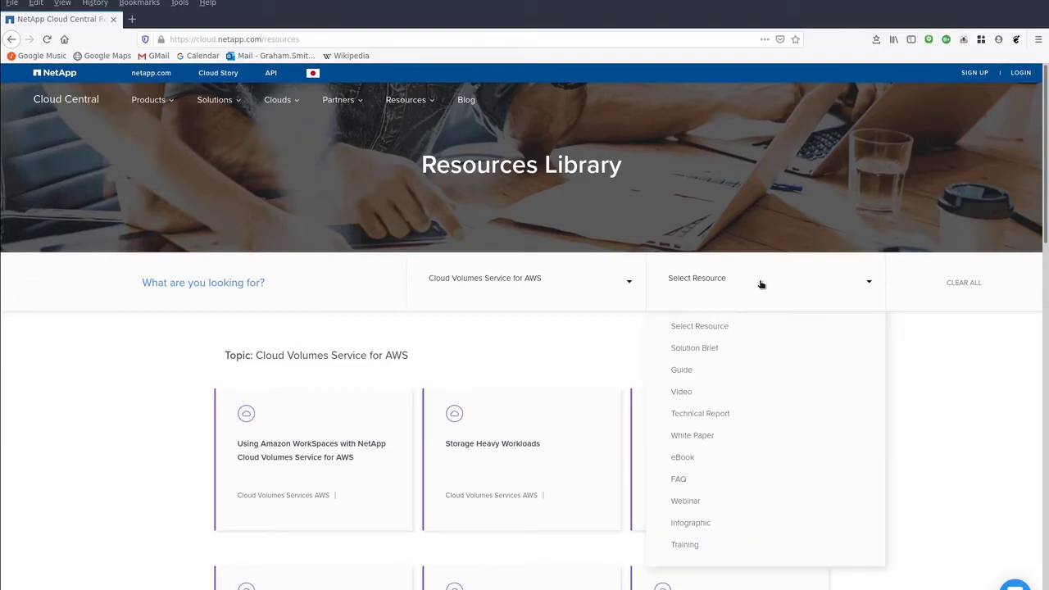
left_click(739, 434)
left_click(308, 448)
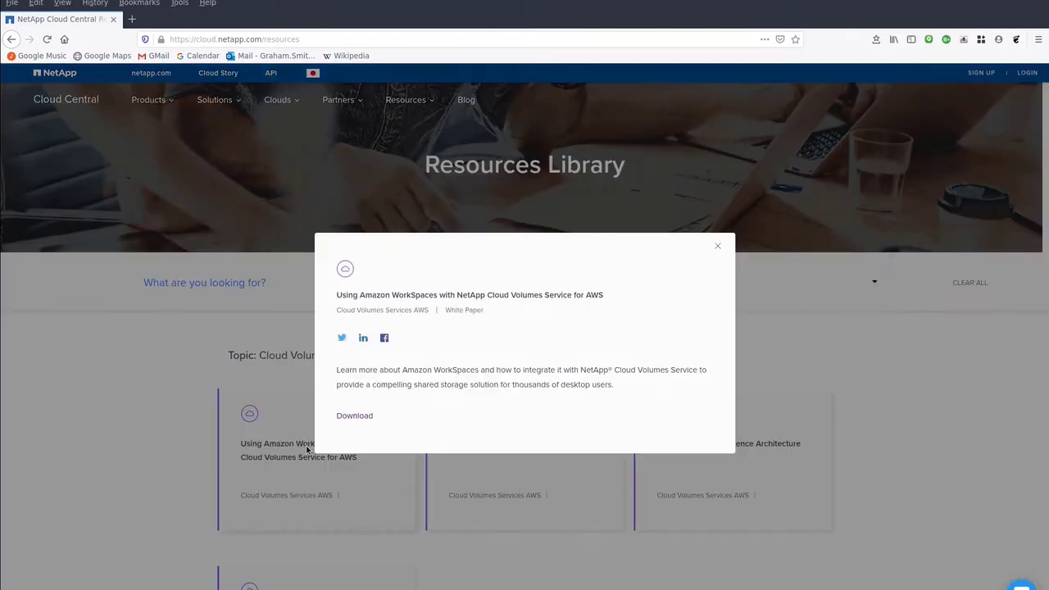
left_click(349, 418)
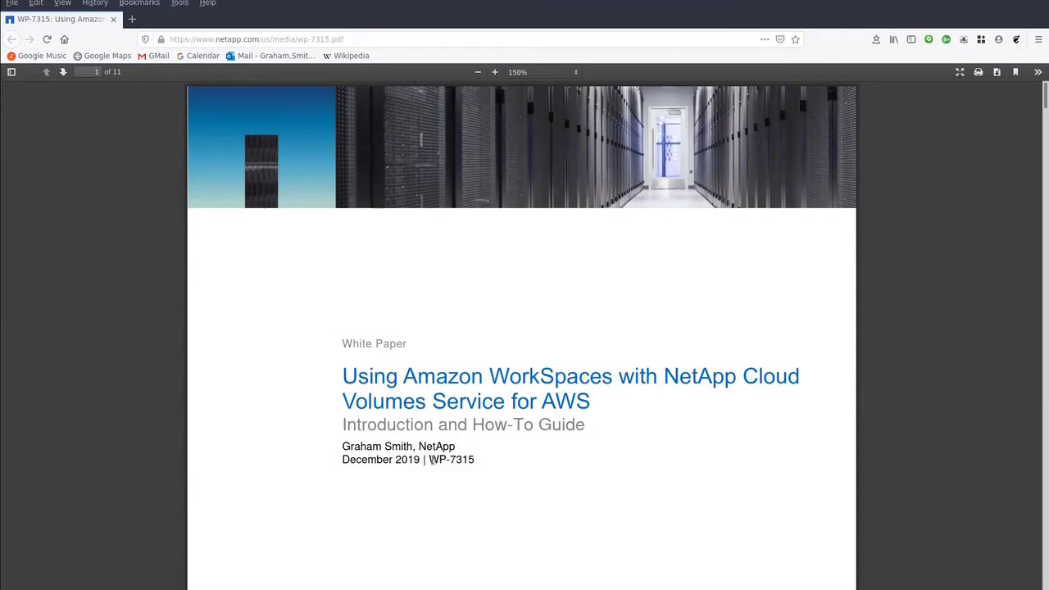
- Select the document number WP-7315 and scroll down to page 2's table of contents
left_click_drag(430, 460, 477, 462)
scroll(492, 496, "down", 1)
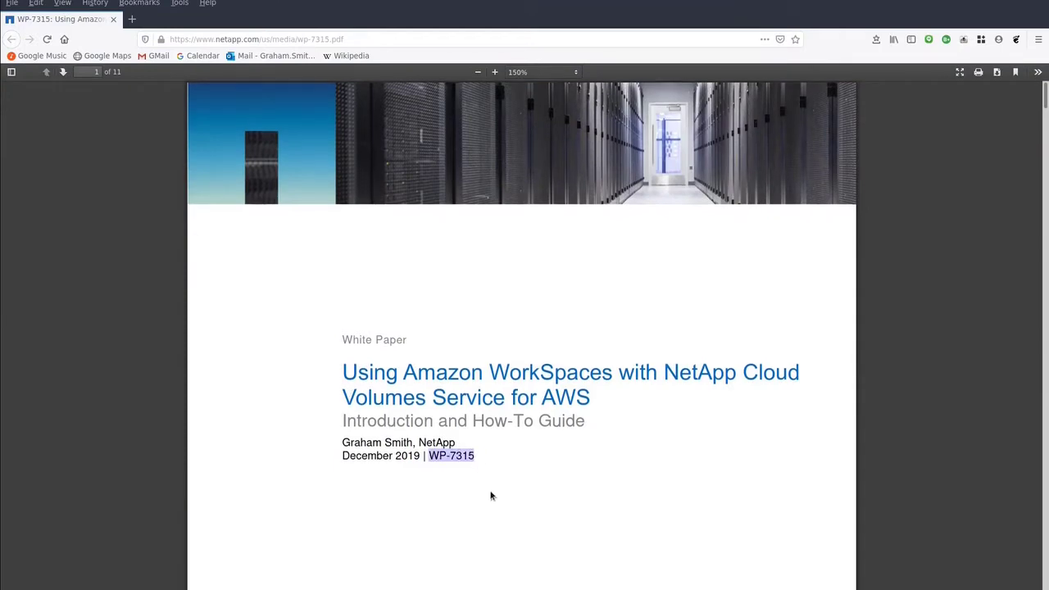
scroll(491, 496, "down", 10)
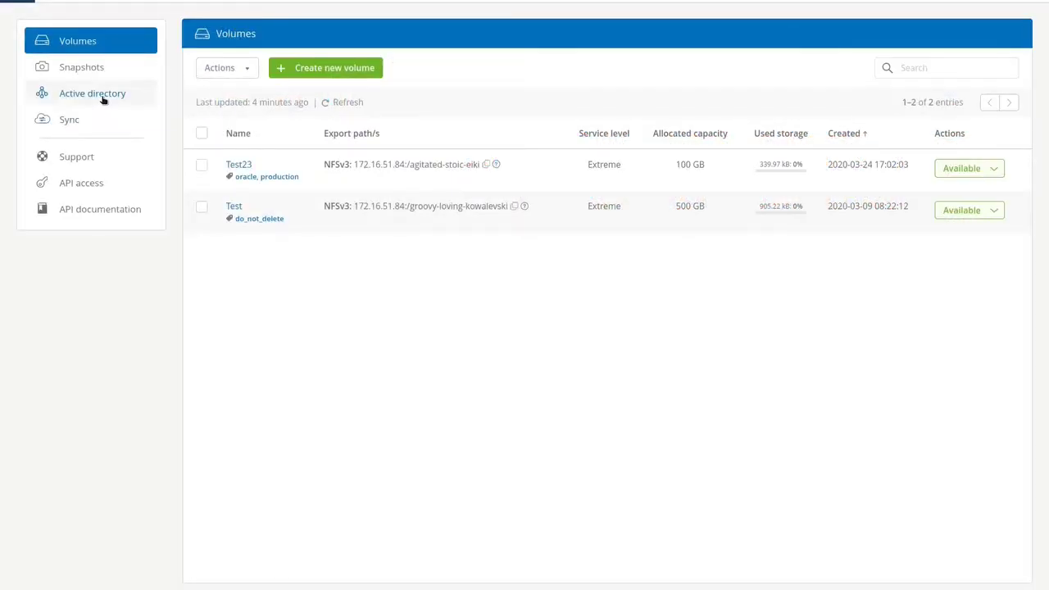
- Start an Active Directory join with DNS servers 172.31.43.31, 172.31.10.91 and domain PM.LOCAL.COM
left_click(101, 95)
left_click(320, 70)
left_click(313, 89)
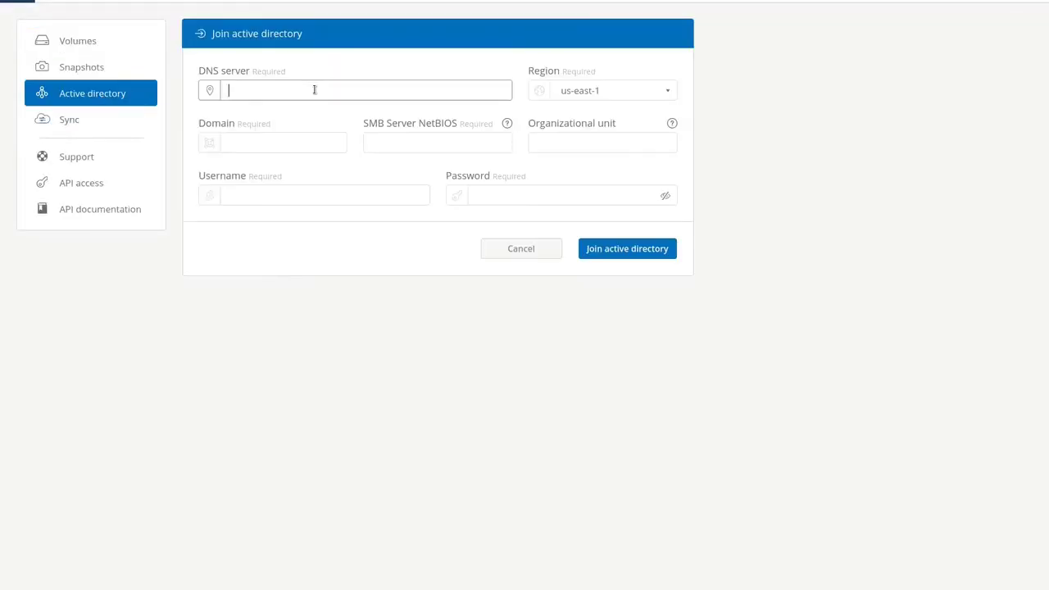
type("172.31.43.31, 172.31.10.91")
left_click(284, 143)
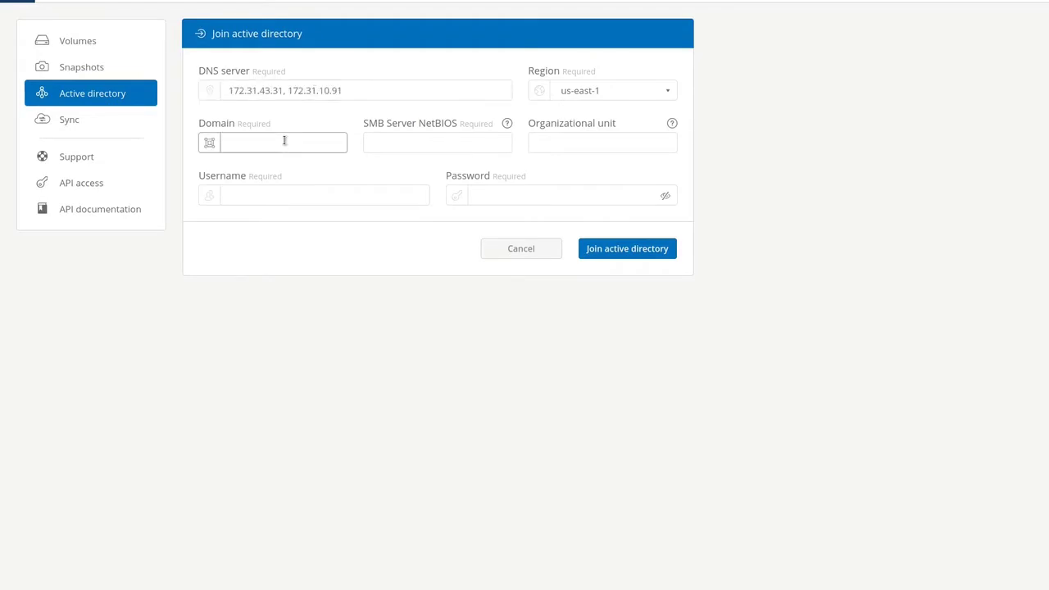
type("PM.LOCAL.COM")
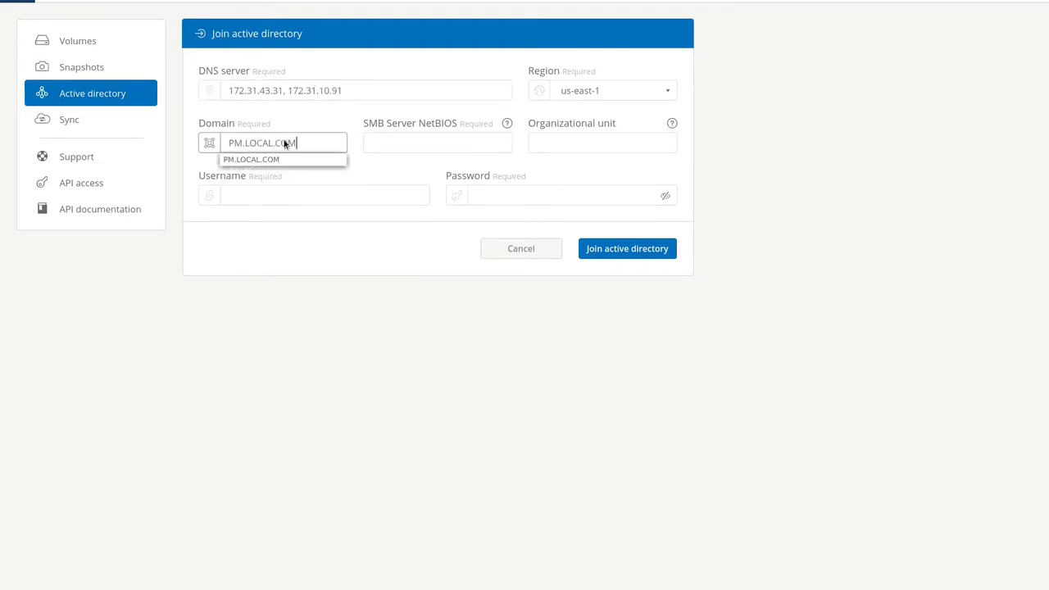
left_click(408, 141)
- Enter NetBIOS name cvs-worksp and the Administrator username and password, then join the domain
type("cvs-")
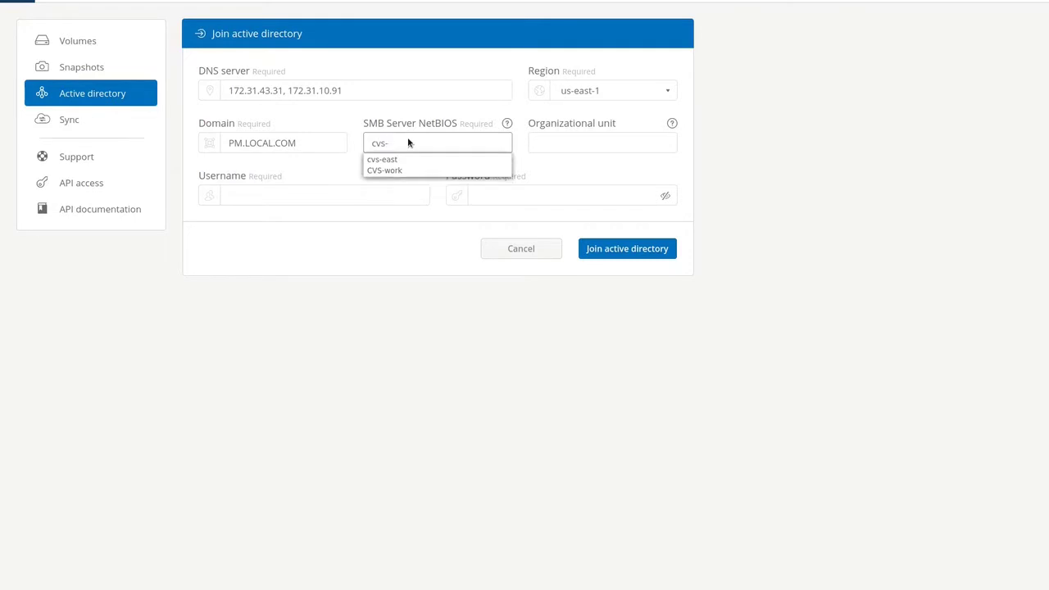
type("worksp")
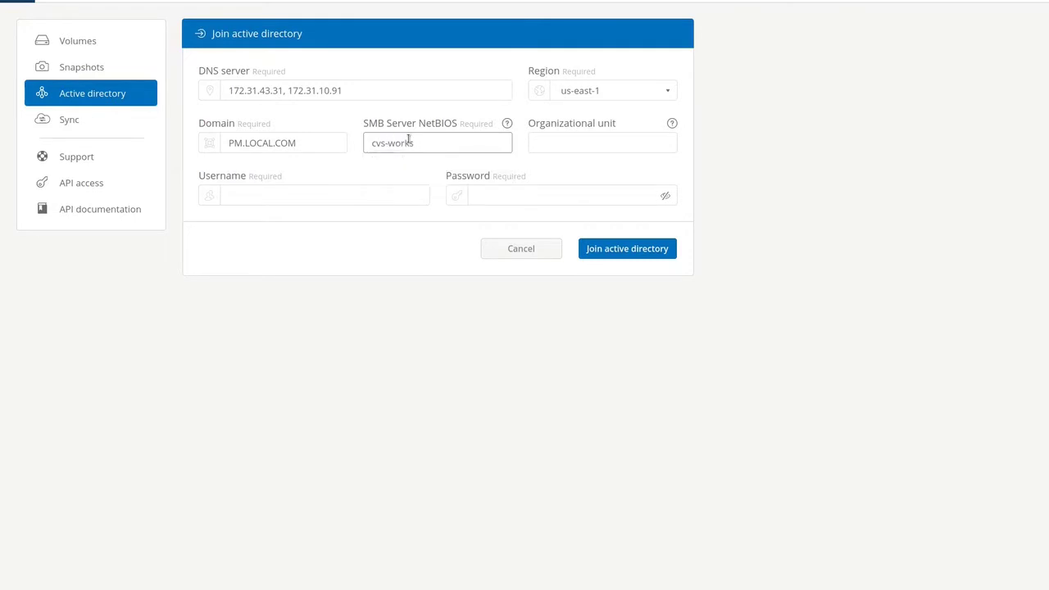
left_click(358, 193)
type("Administrator")
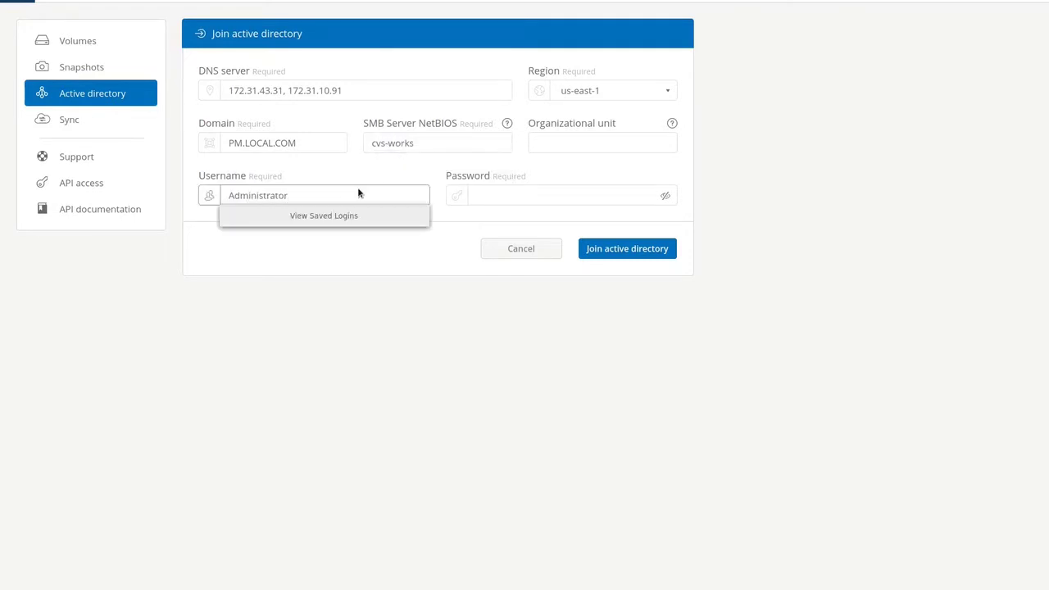
left_click(490, 188)
type("•••")
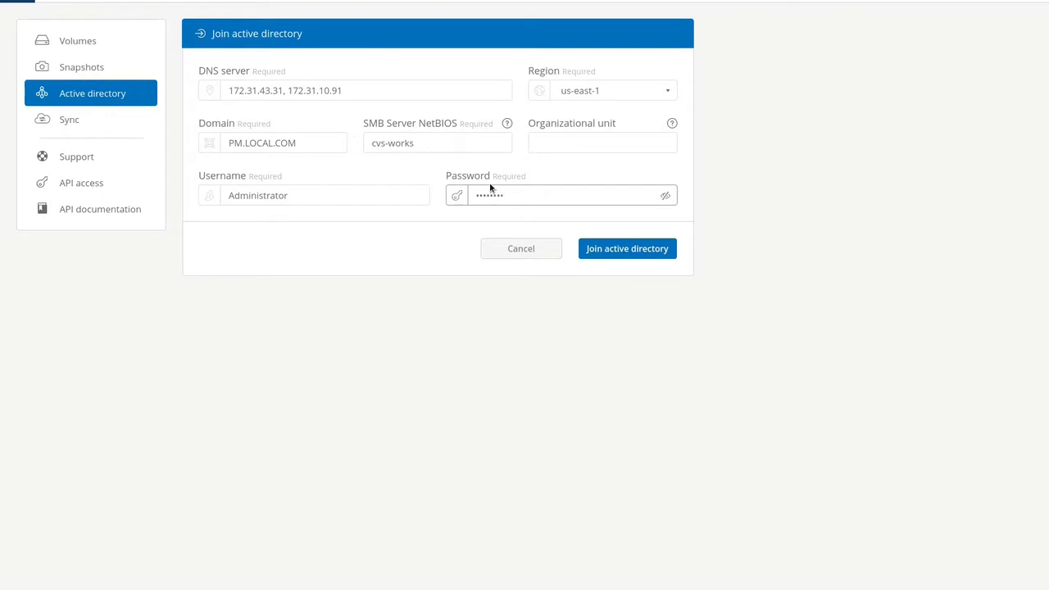
left_click(653, 248)
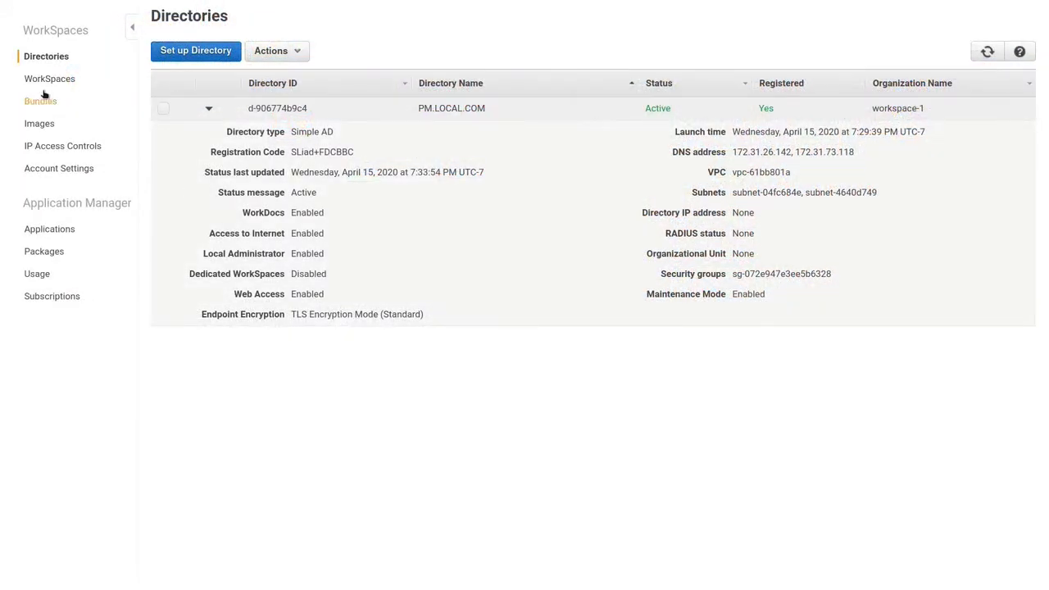
- Launch a WorkSpace in PM.LOCAL.COM and create user Test (test user) with an e-mail address
left_click(44, 79)
left_click(174, 111)
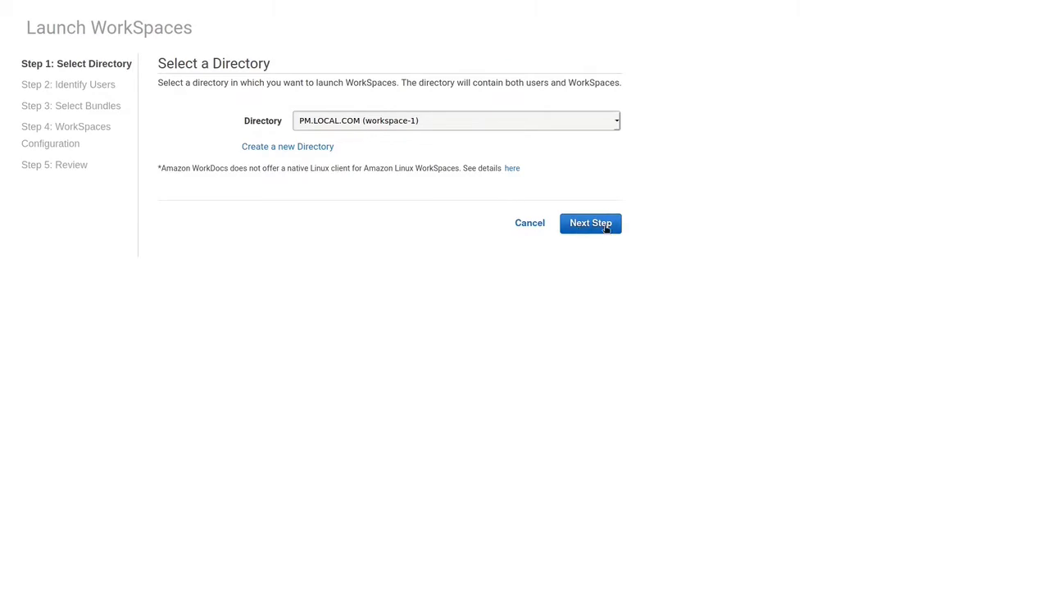
left_click(606, 228)
left_click(211, 191)
type("Test")
key("Tab")
type("te")
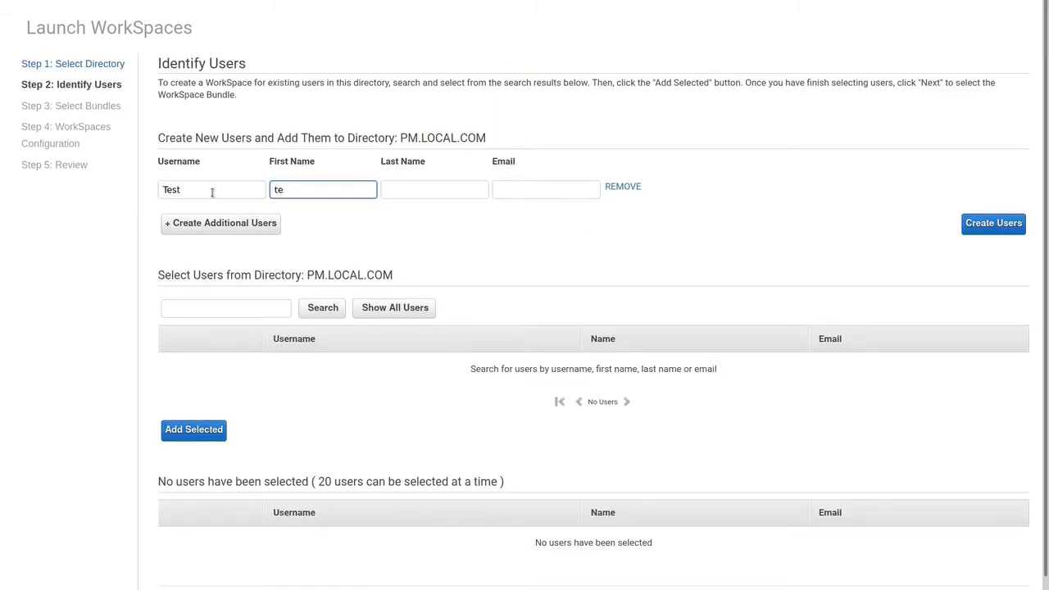
type("st")
key("Tab")
type("user")
key("Tab")
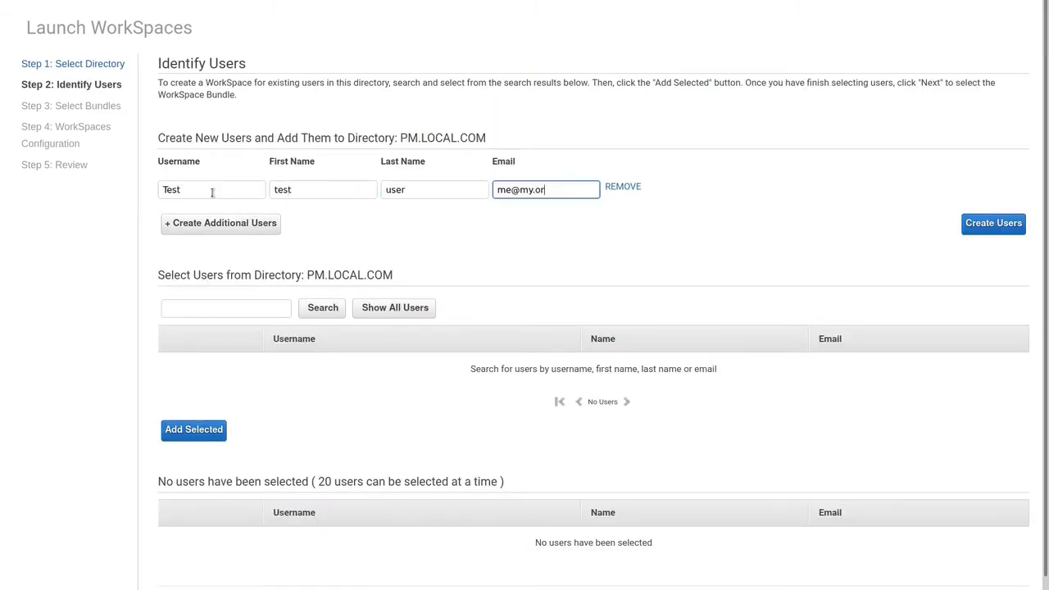
left_click(987, 225)
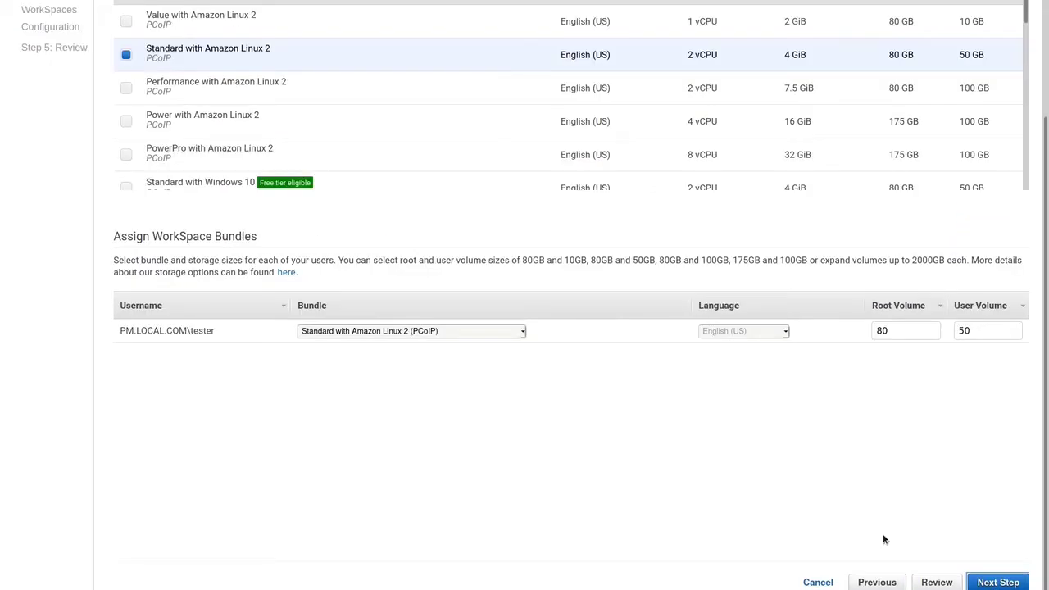
- Choose the Standard with Windows 10 bundle and launch the WorkSpace
scroll(464, 82, "down", 3)
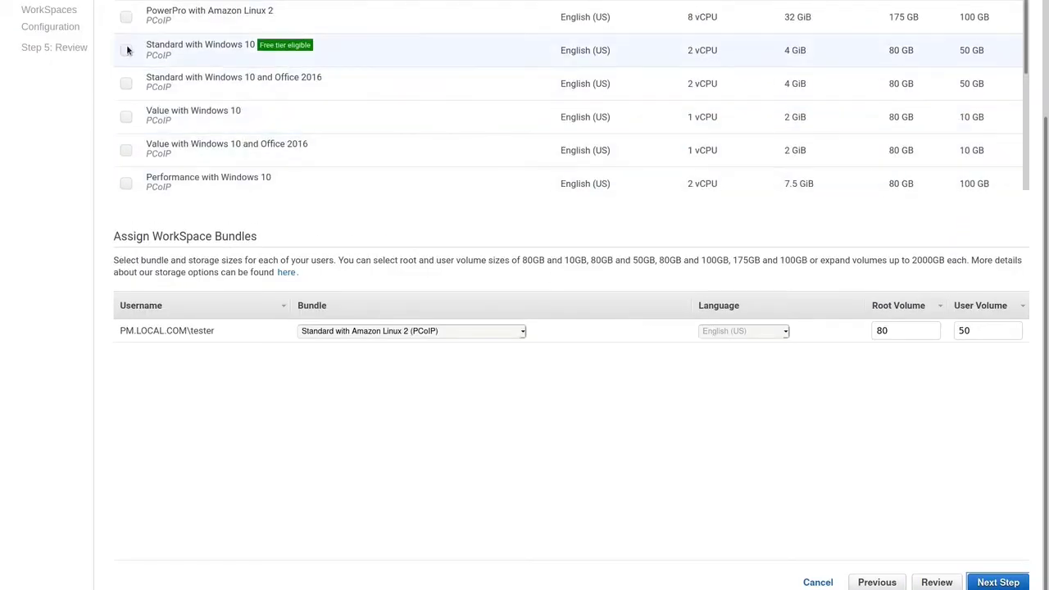
left_click(127, 50)
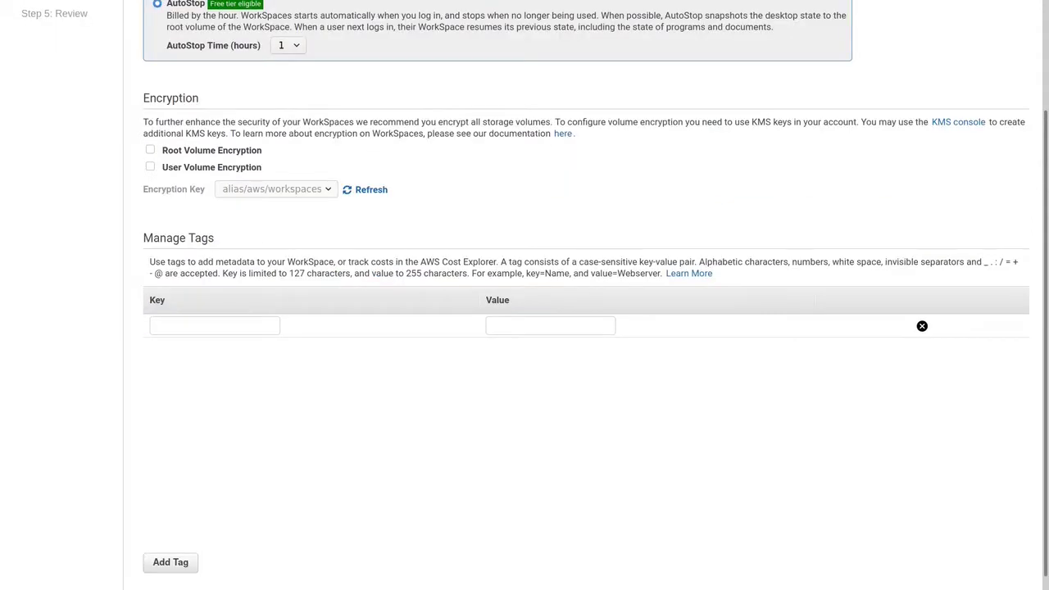
scroll(1000, 564, "down", 1)
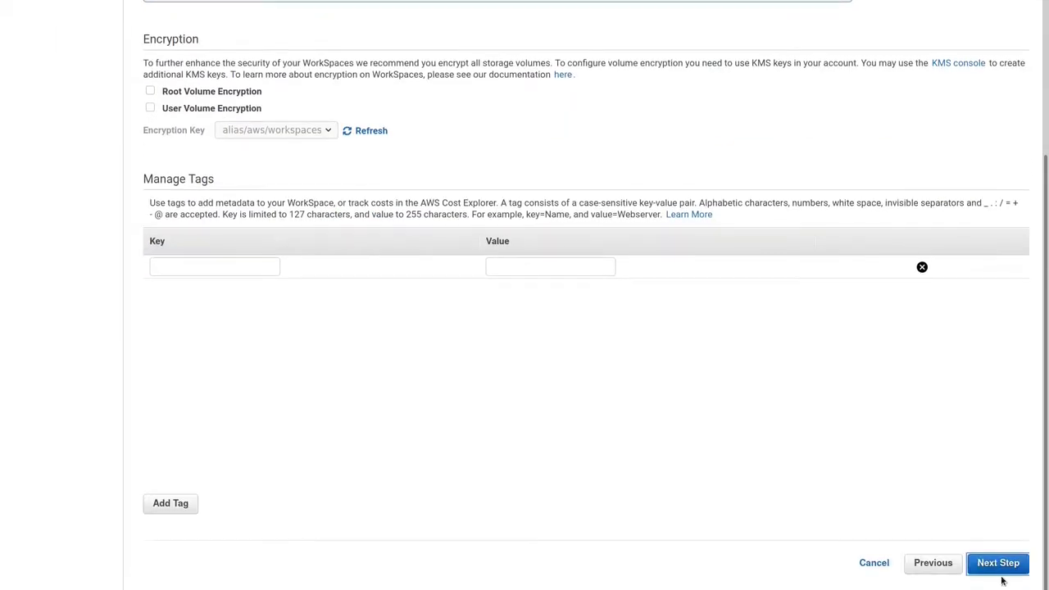
left_click(999, 567)
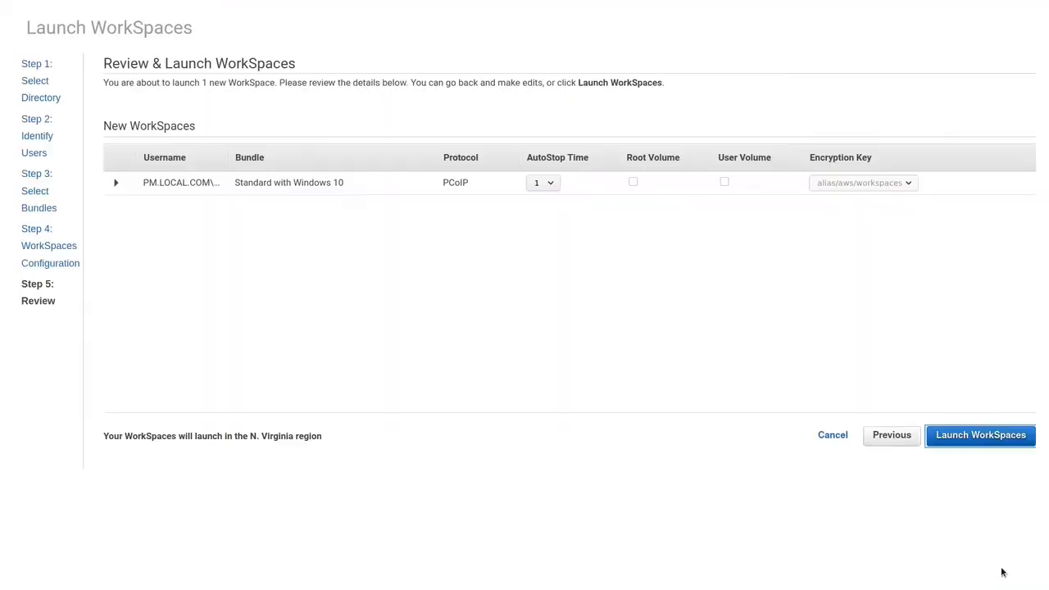
left_click(987, 441)
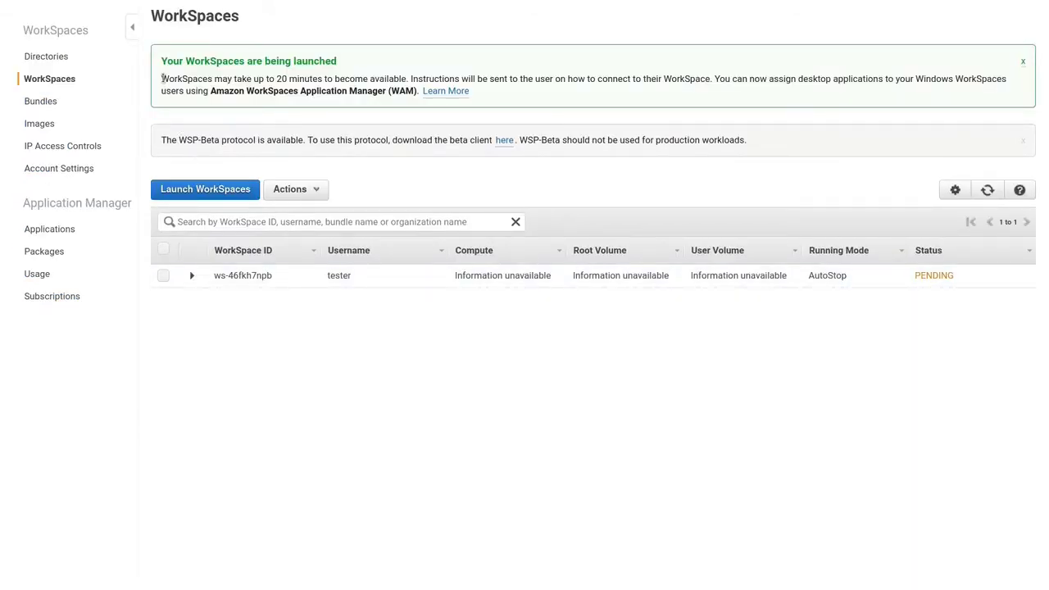
- Note the 20-minute provisioning wait and start launching another WorkSpace
left_click_drag(161, 79, 321, 78)
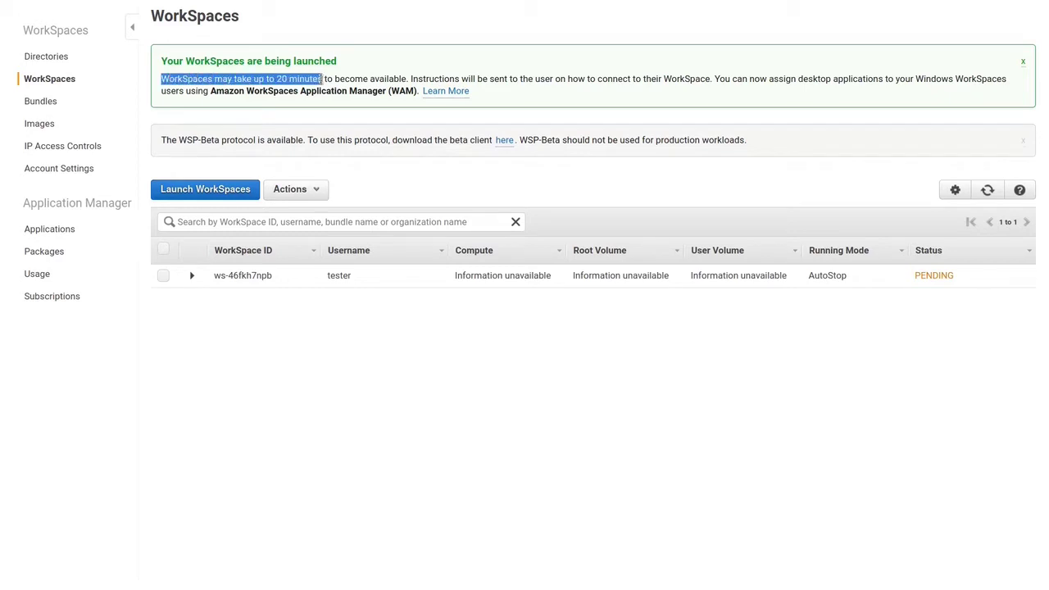
left_click(336, 333)
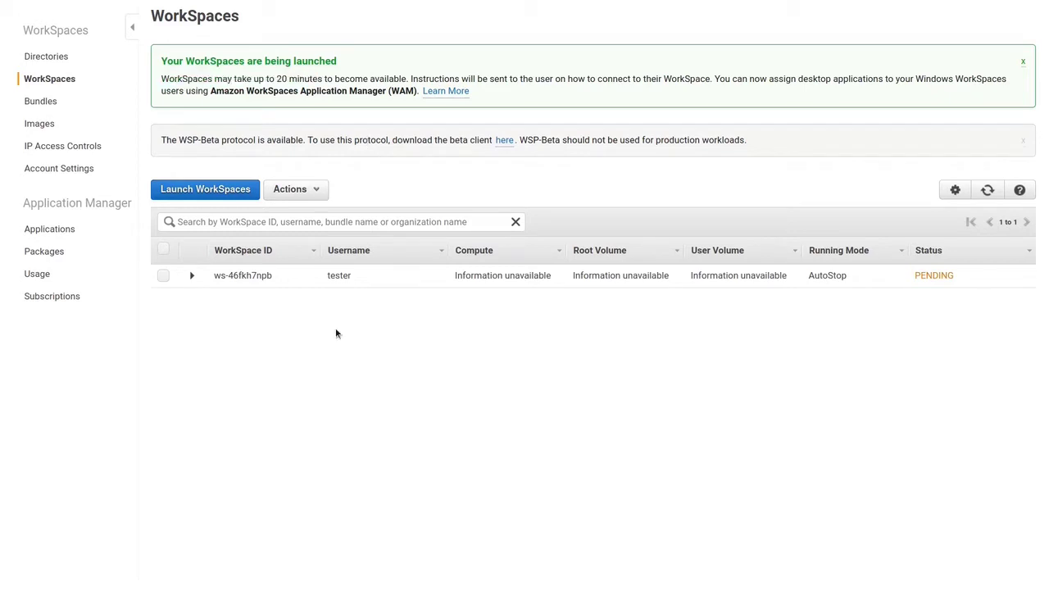
left_click(217, 189)
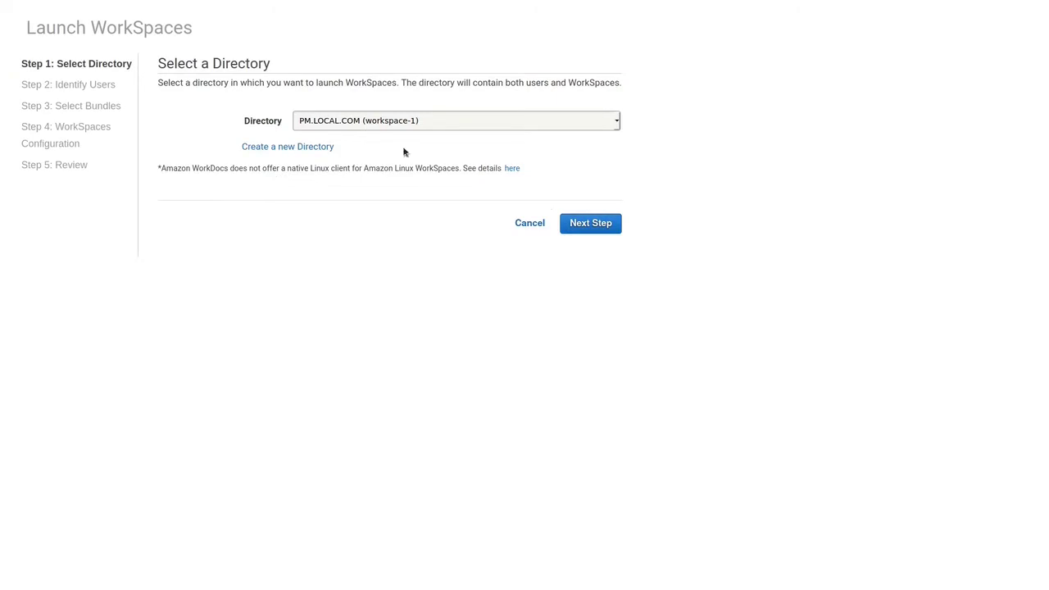
- Use the PM.LOCAL.COM directory and add the existing Linux test user to the WorkSpace list
left_click(577, 223)
left_click(407, 308)
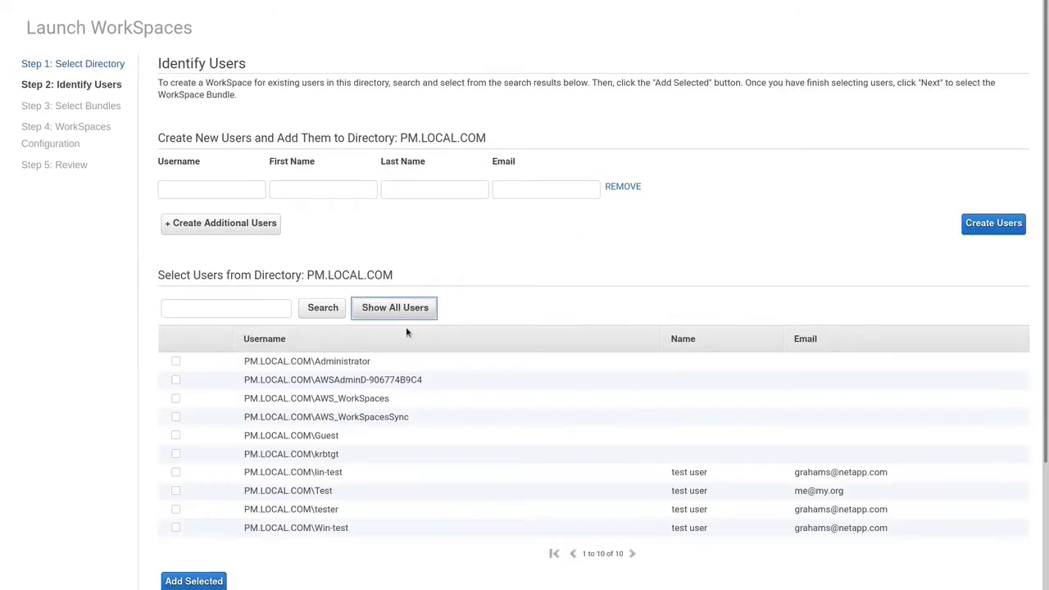
left_click(175, 472)
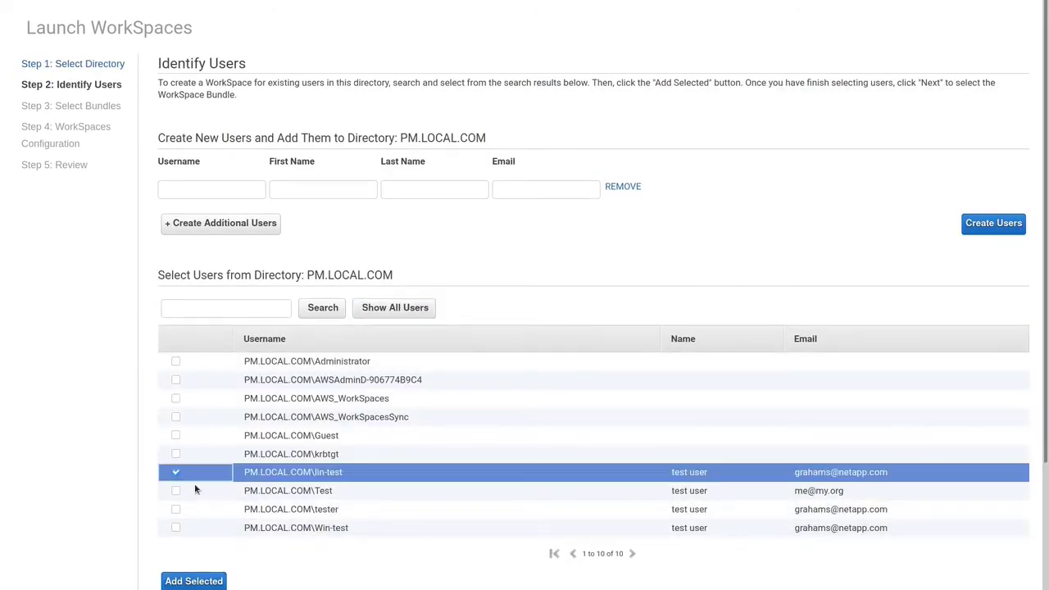
scroll(401, 562, "down", 3)
left_click(193, 395)
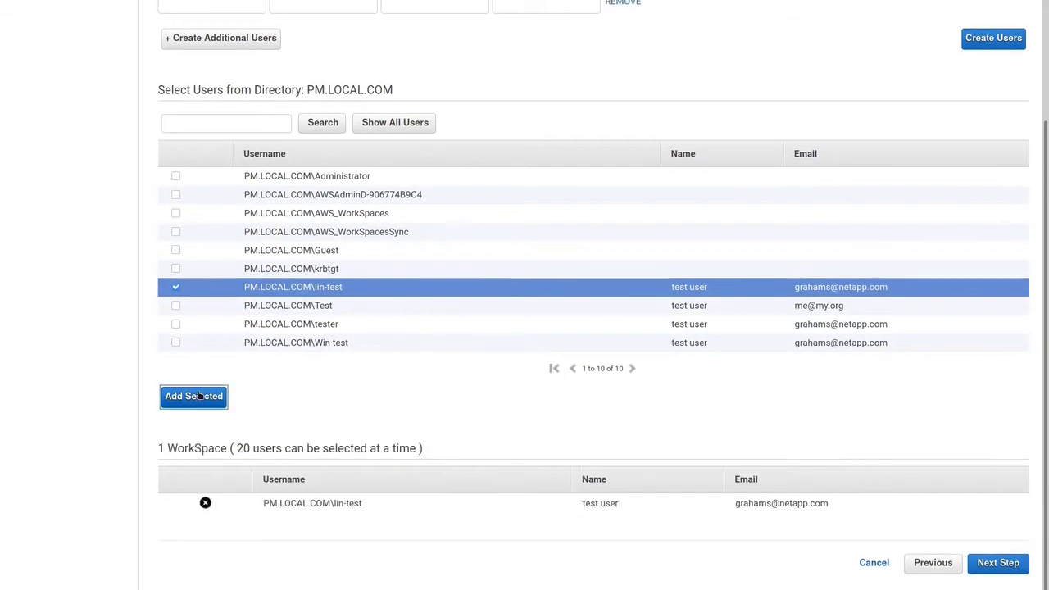
left_click(996, 563)
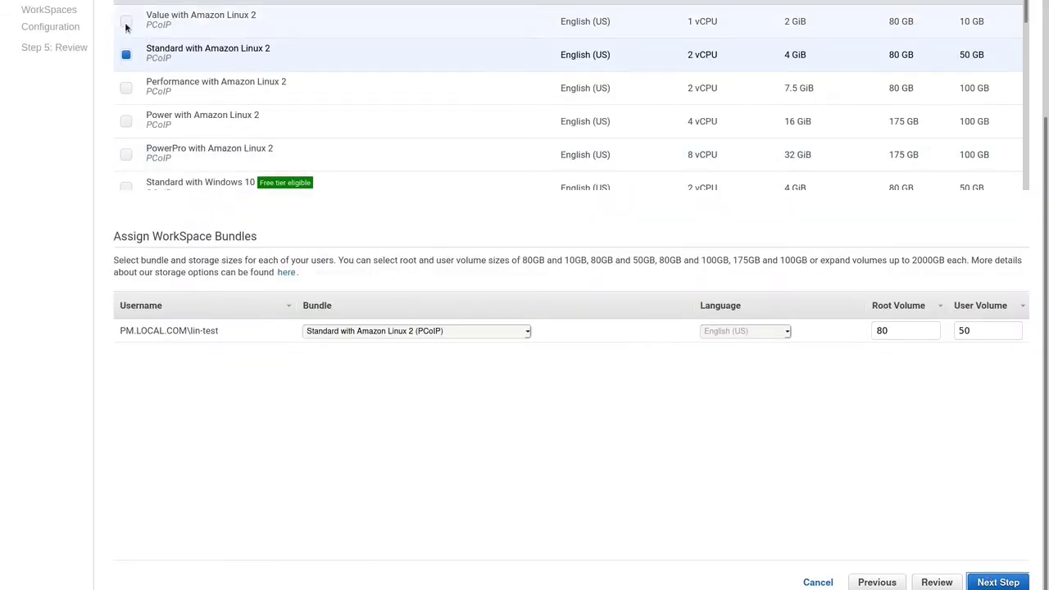
- Choose the Value with Amazon Linux 2 bundle, review the configuration, and launch the WorkSpace
left_click(188, 19)
left_click(1012, 583)
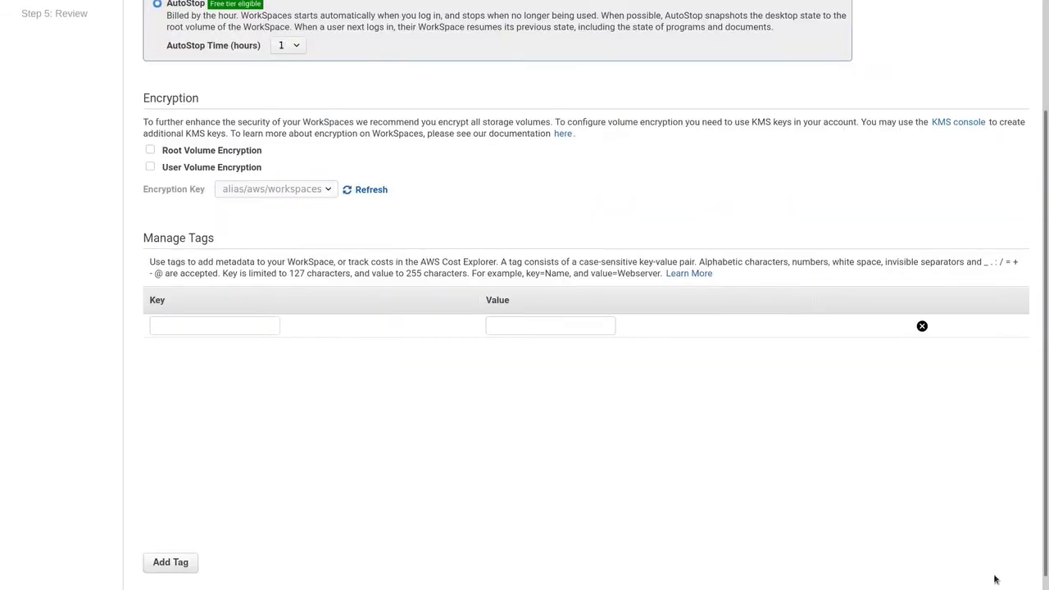
scroll(1000, 579, "down", 1)
left_click(991, 568)
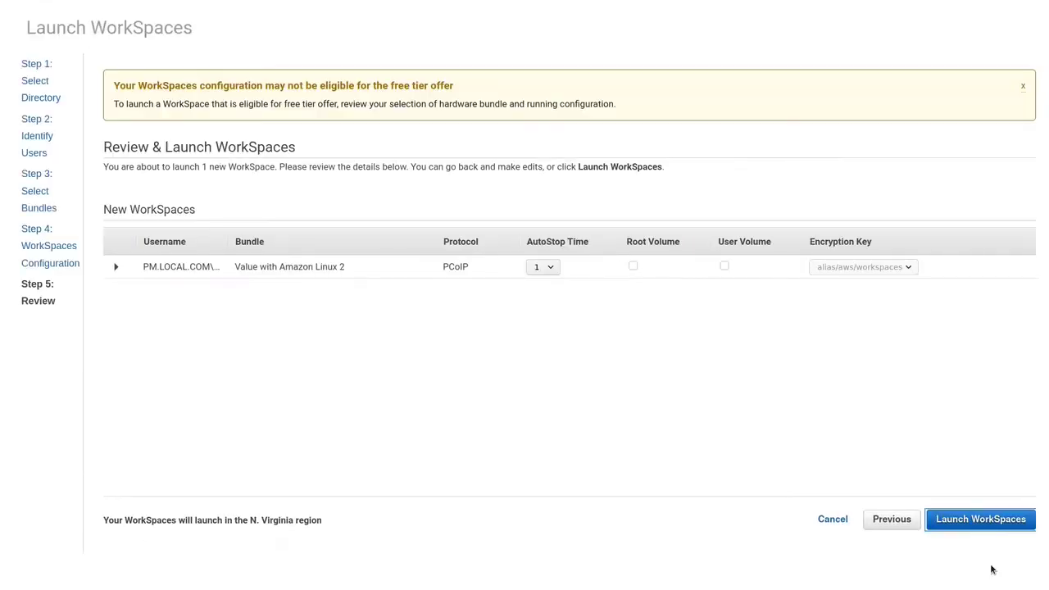
left_click(988, 525)
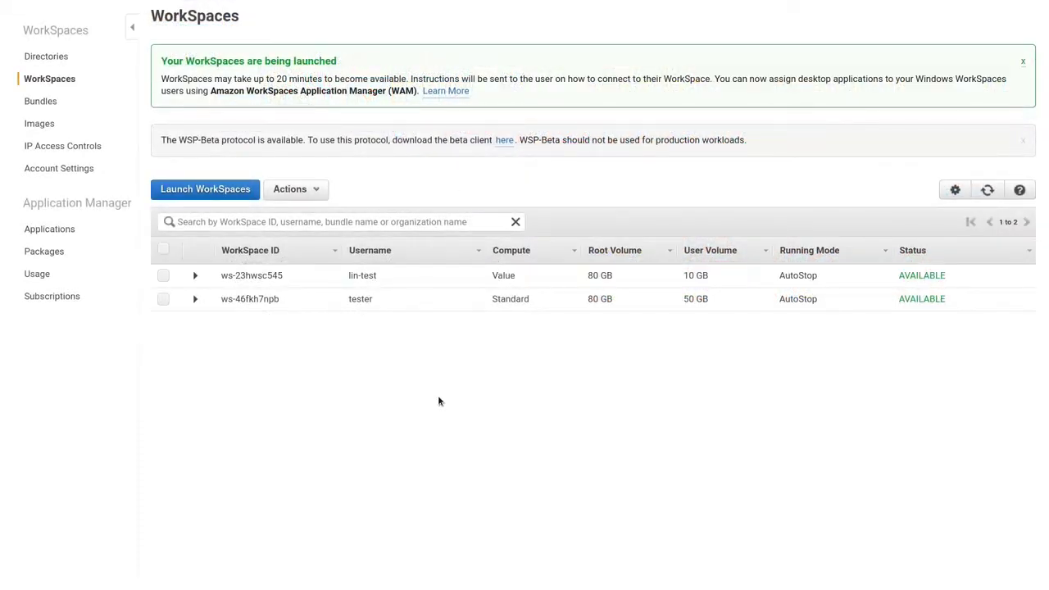
- Expand the ws-46fkh7npb WorkSpace details, copy its registration code, and select the invite link
left_click(195, 299)
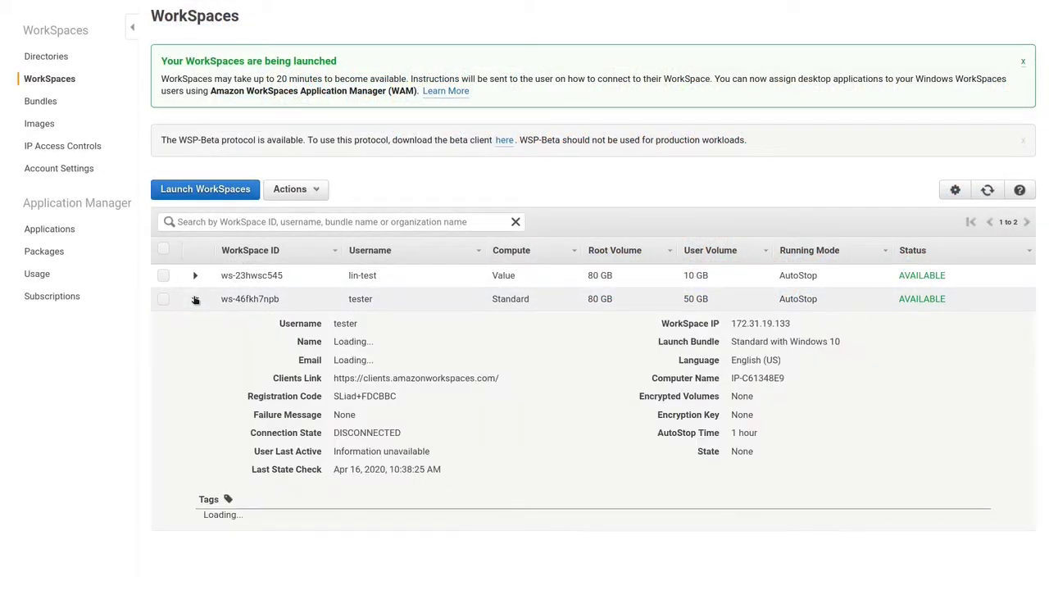
left_click_drag(334, 396, 395, 396)
key("super+c")
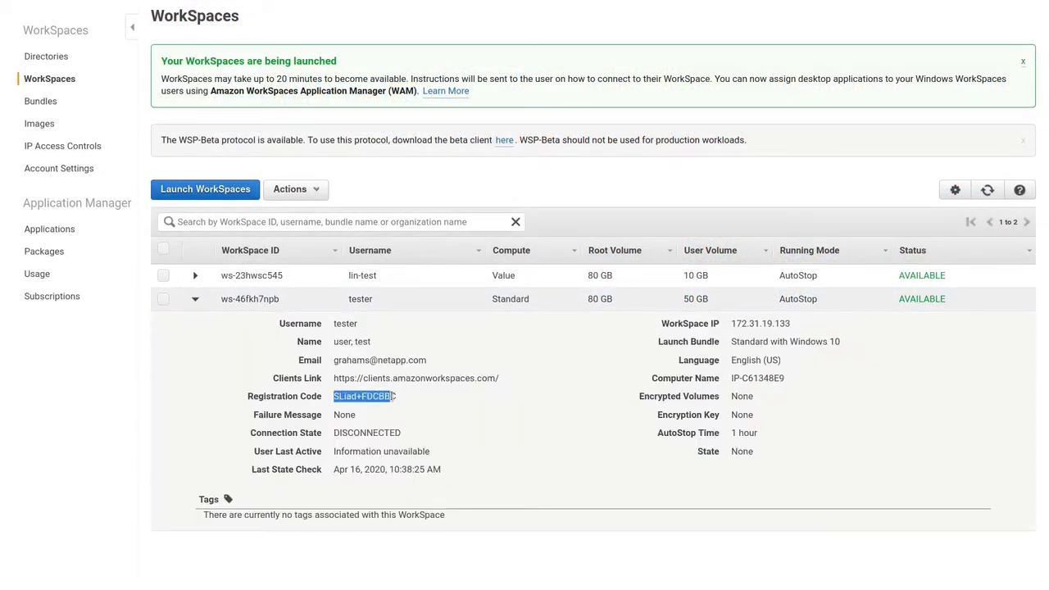
left_click(395, 397)
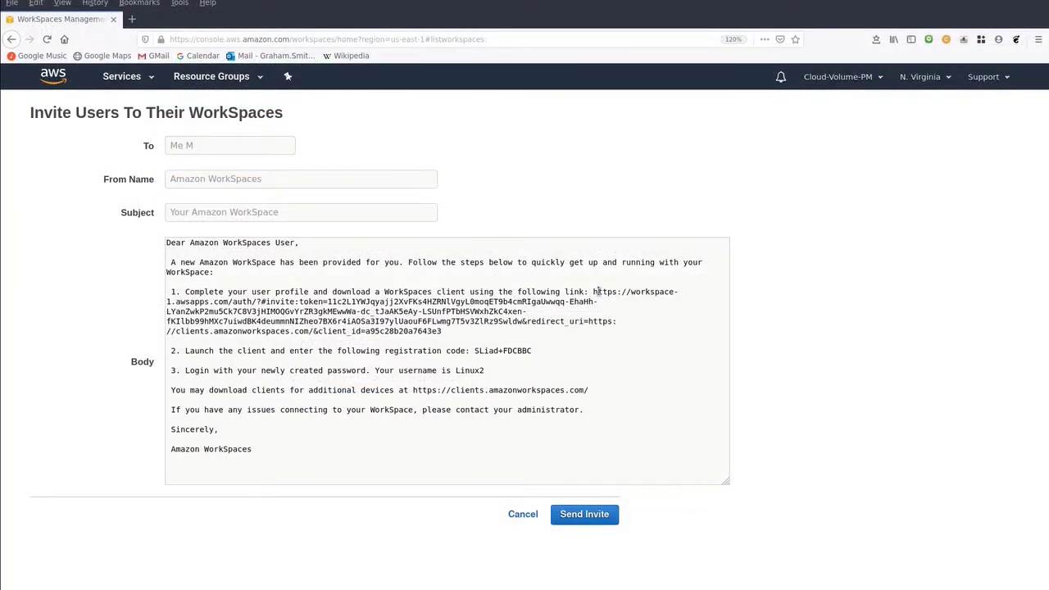
double_click(596, 291)
left_click_drag(593, 291, 606, 326)
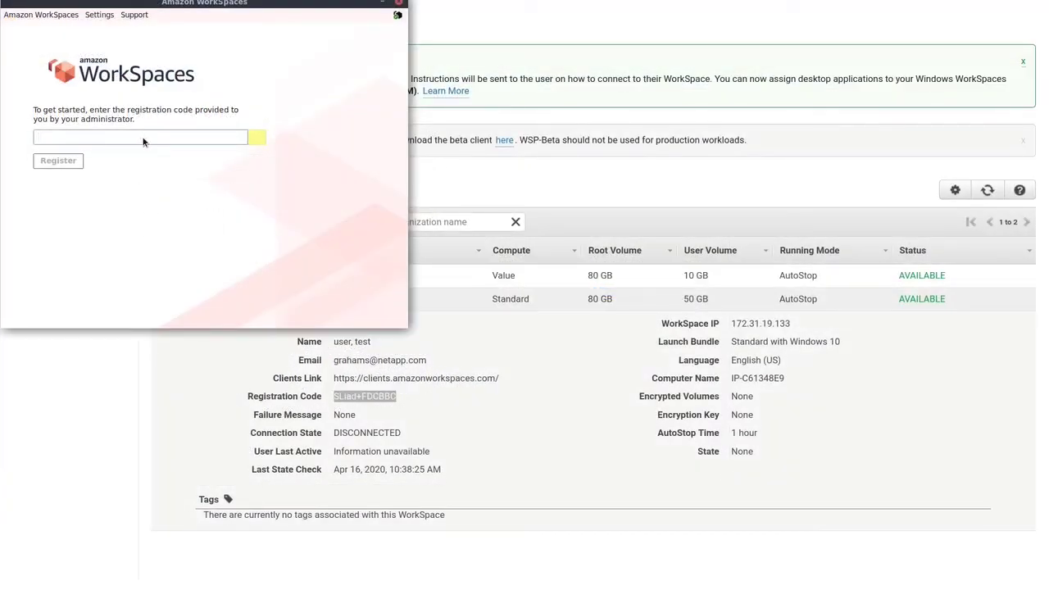
- Paste the registration code, register the client, and sign in as tester with the password
right_click(144, 141)
left_click(158, 178)
left_click(74, 164)
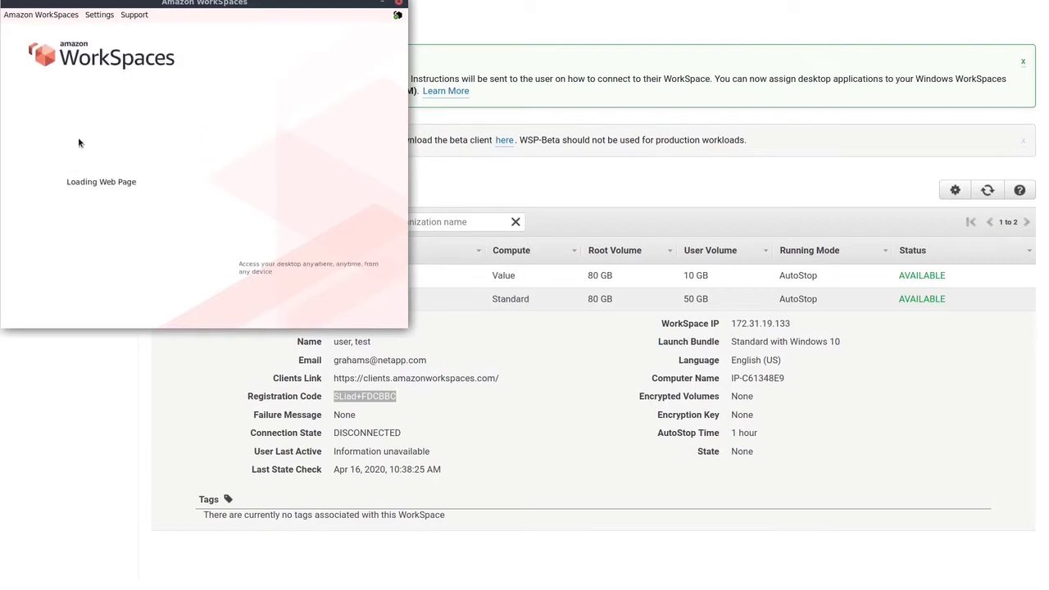
left_click(81, 125)
type("tester")
key("Tab")
type("***")
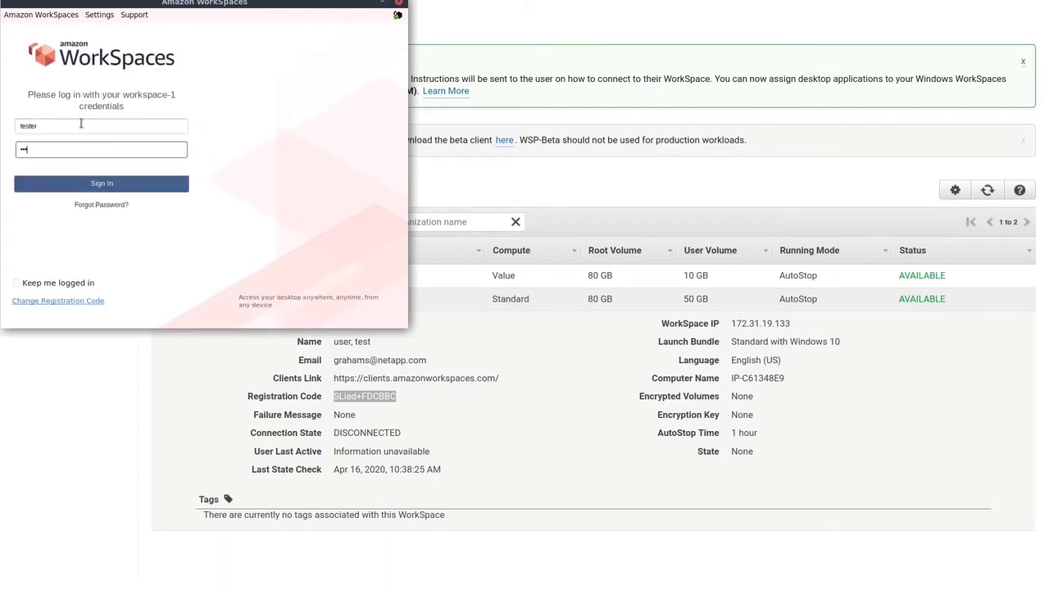
left_click(102, 188)
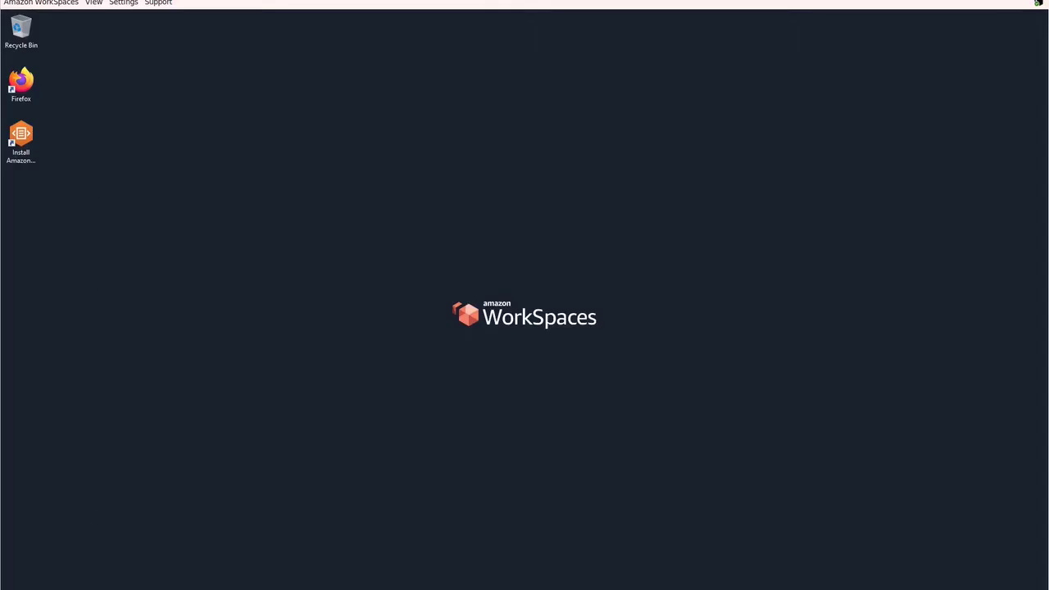
- Map the SMB export path of share-1 as network drive Y: and open the drive
key("super+e")
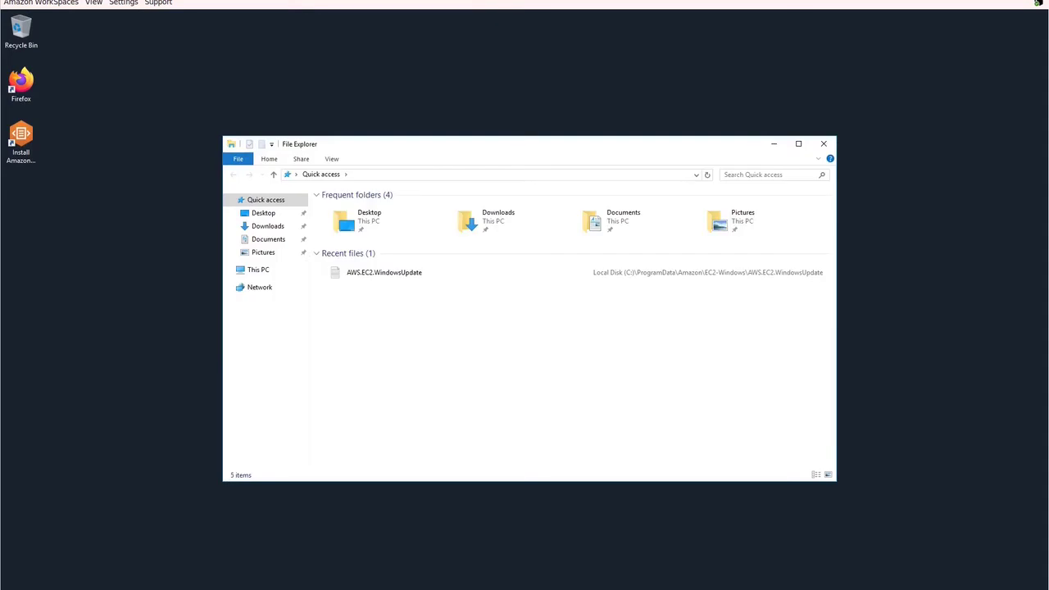
right_click(249, 288)
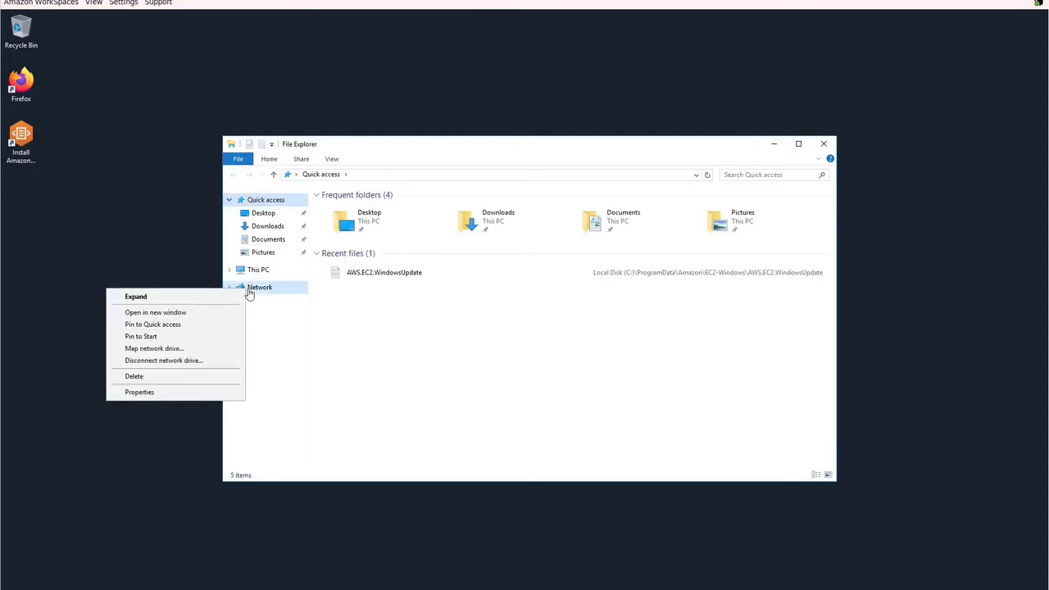
left_click(154, 348)
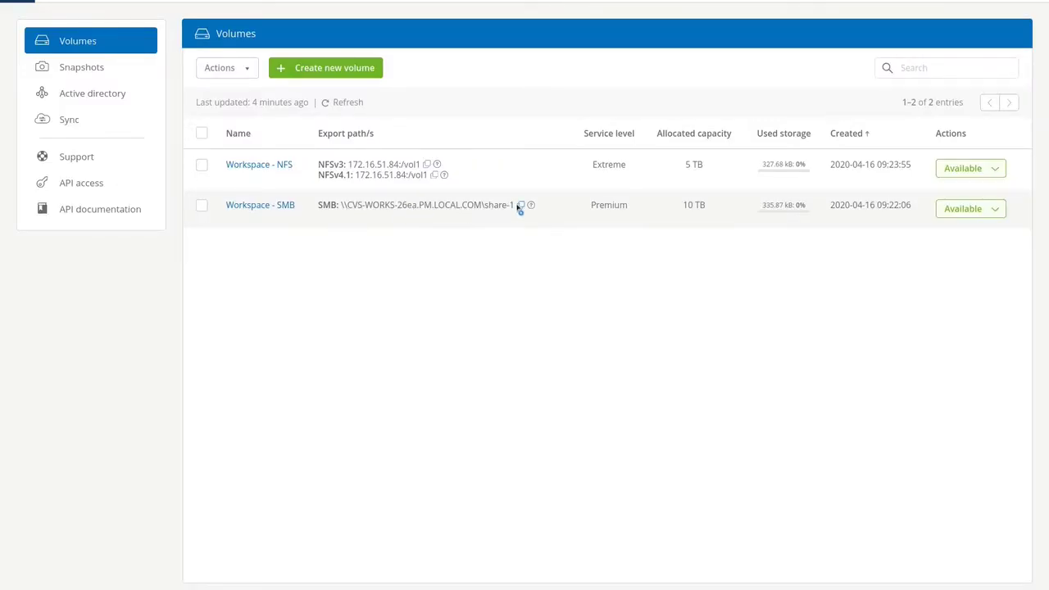
left_click(520, 205)
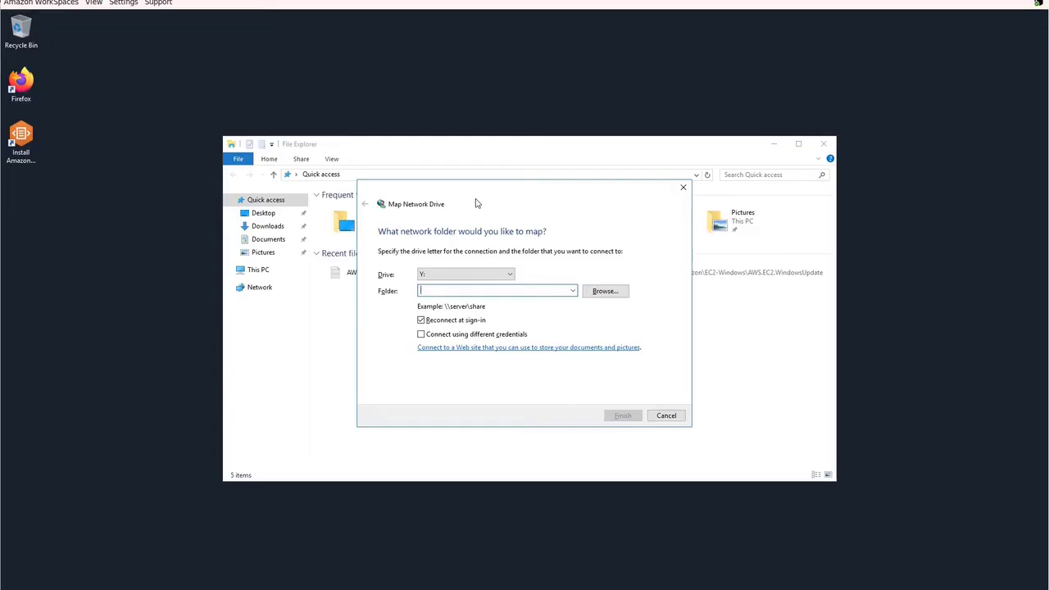
key("ctrl+v")
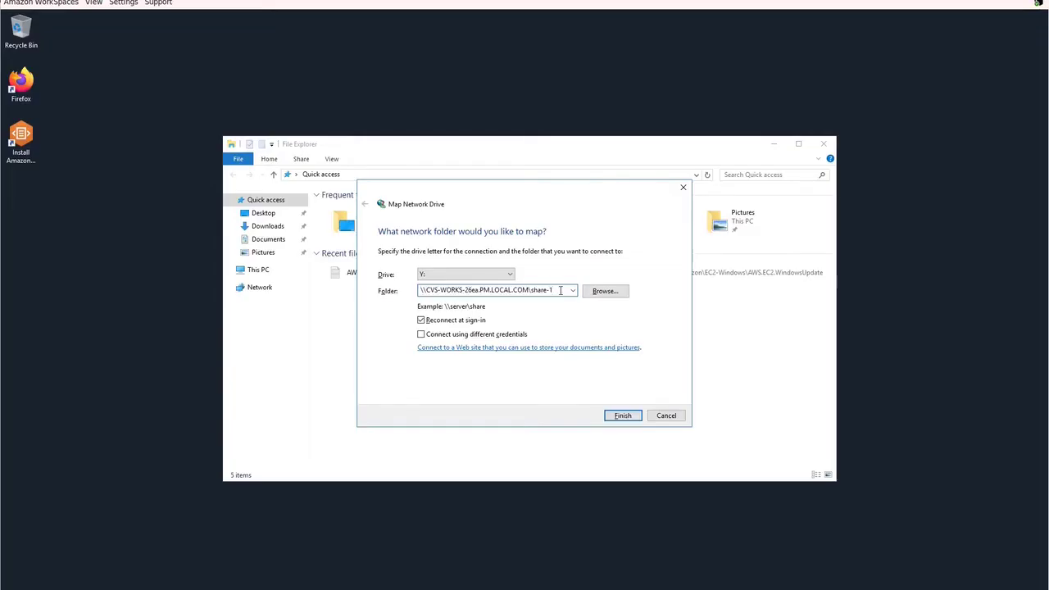
left_click(622, 415)
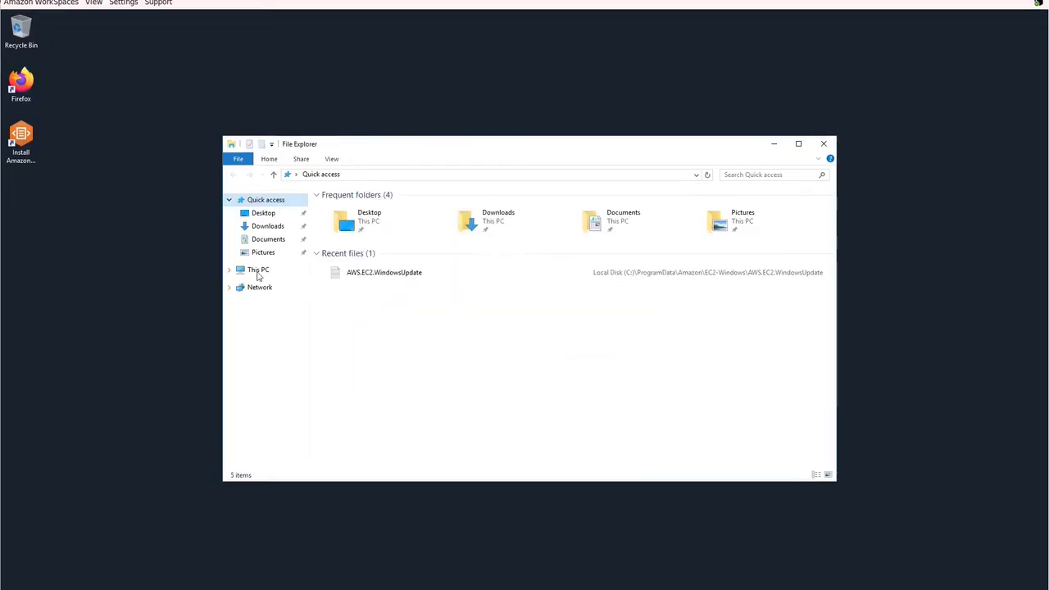
left_click(228, 272)
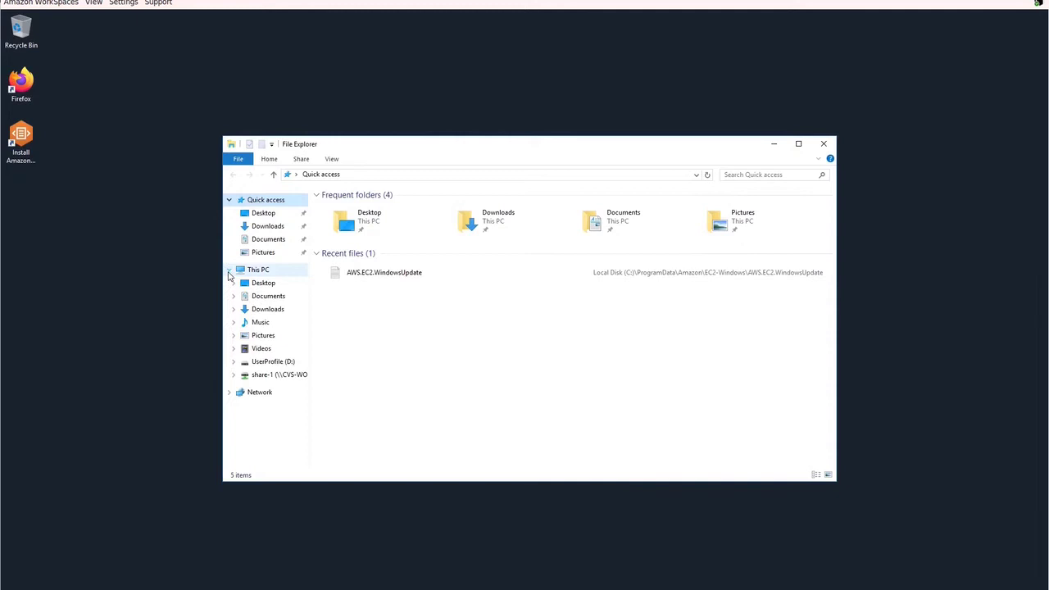
left_click(284, 379)
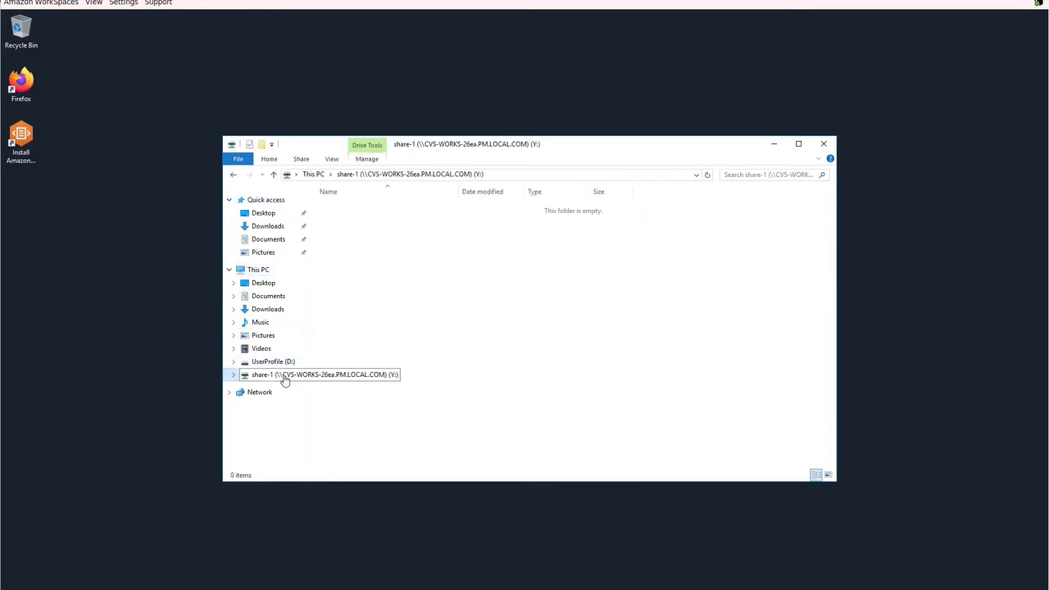
- Check the share-1 (Y:) drive's properties and close them
right_click(284, 378)
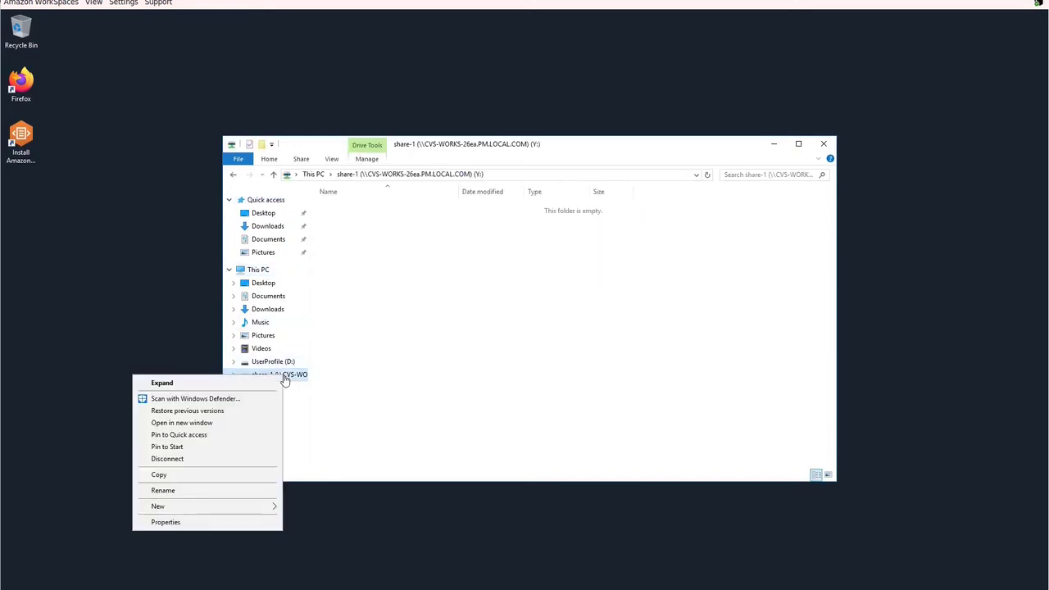
left_click(216, 522)
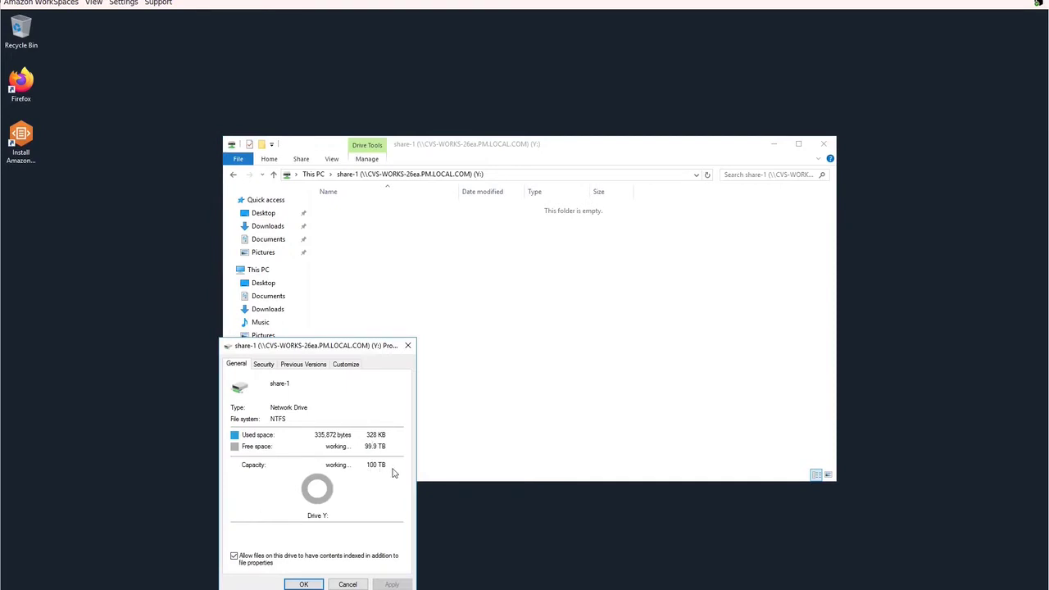
key("Tab")
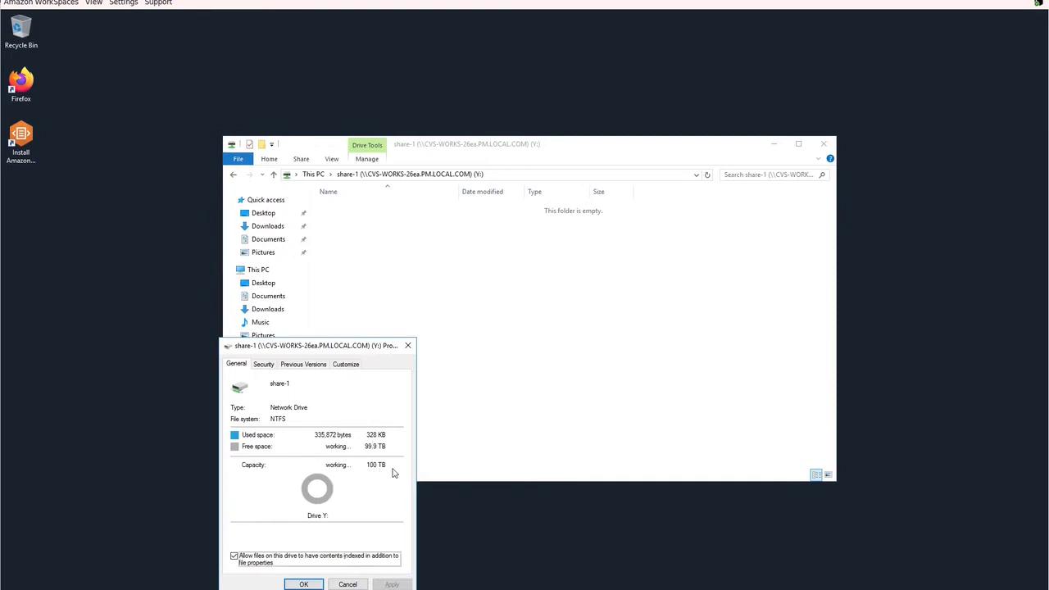
left_click(303, 583)
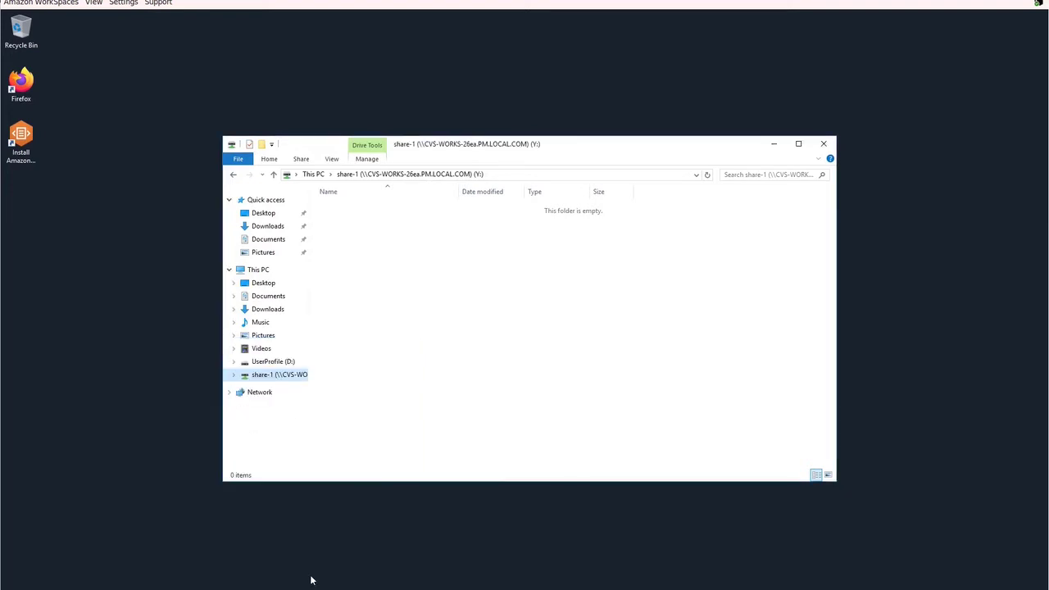
- Create a new text document named Important on drive Y:
right_click(387, 311)
mouse_move(362, 416)
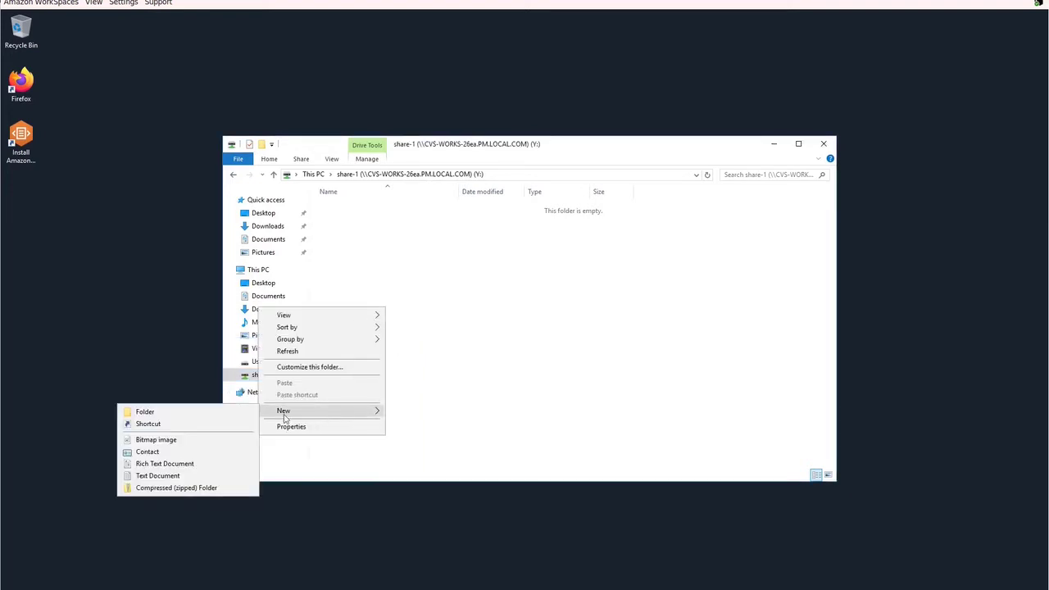
left_click(164, 475)
type("Im")
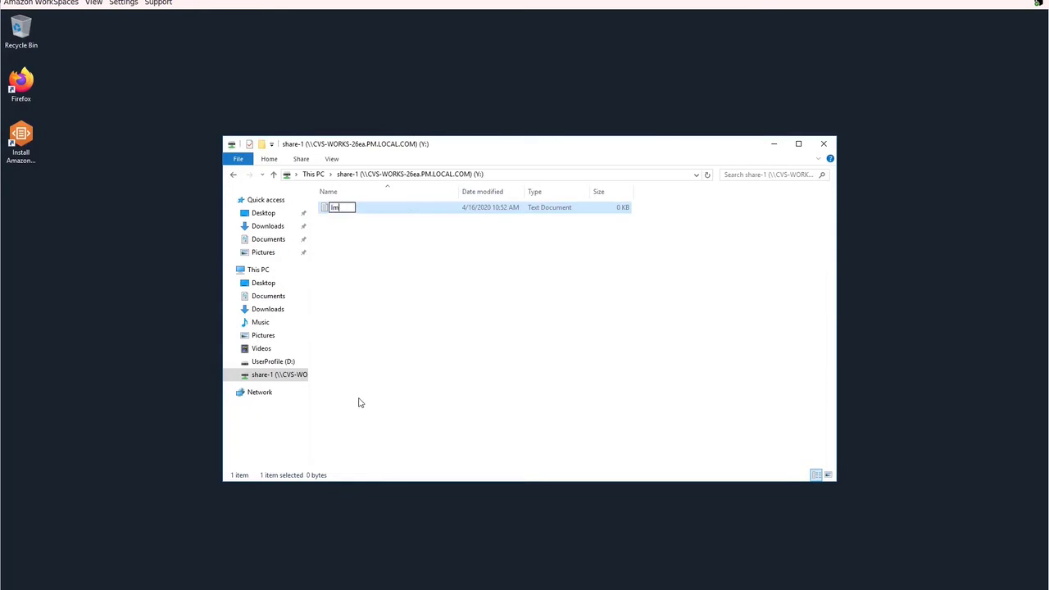
type("portant")
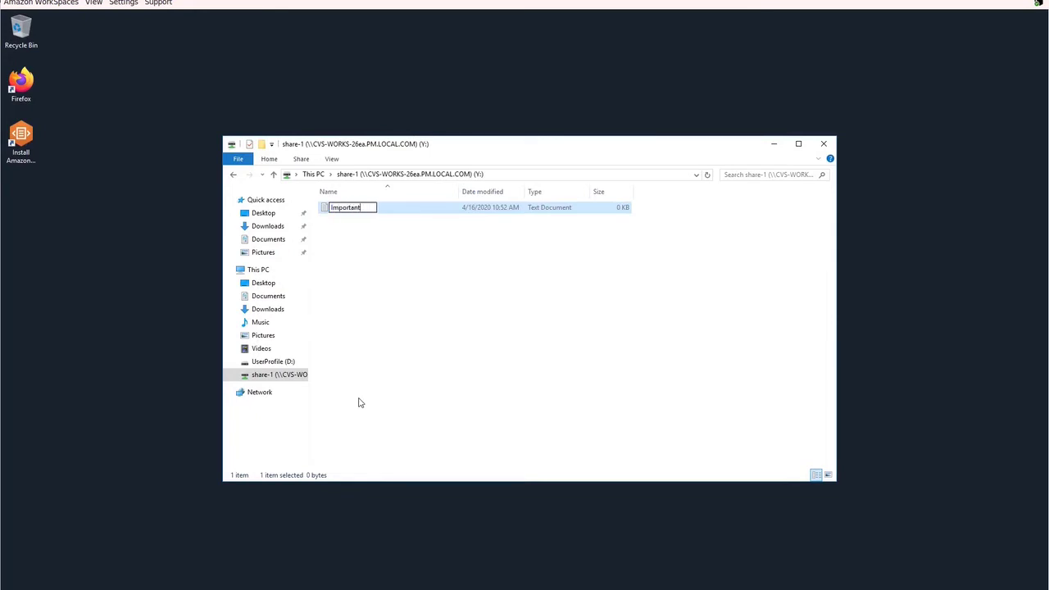
- Write 'Secret info here' in the Important file and save it
right_click(322, 211)
left_click(301, 240)
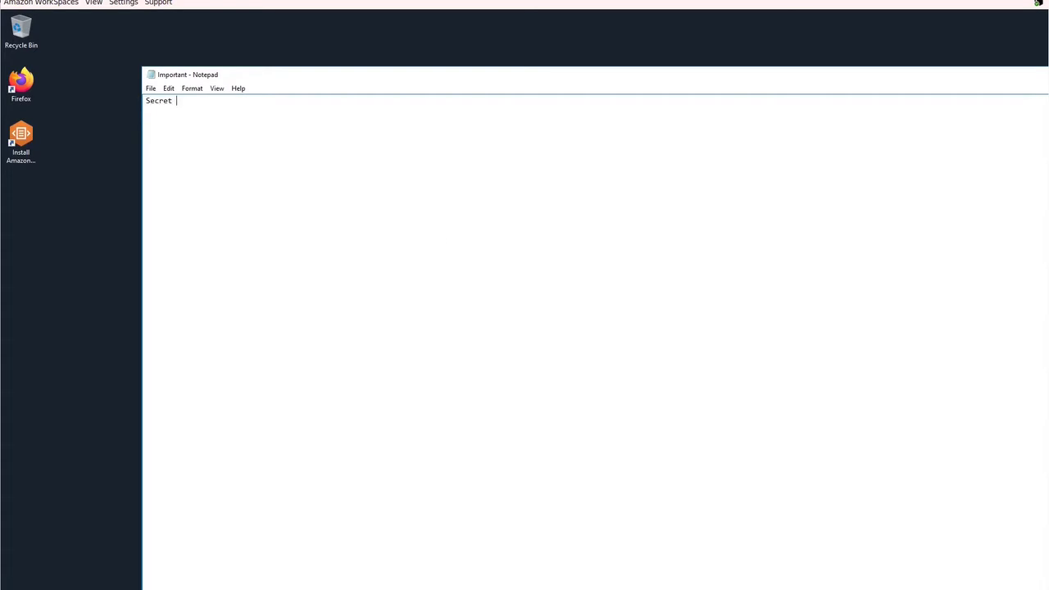
type("Secret info here.")
left_click(150, 88)
left_click(124, 123)
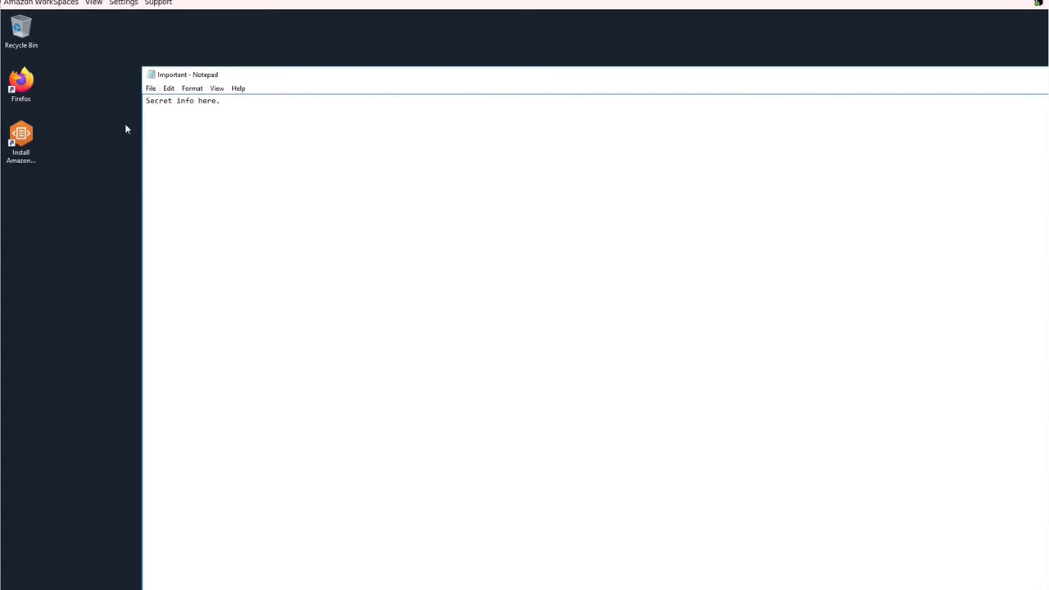
left_click(150, 88)
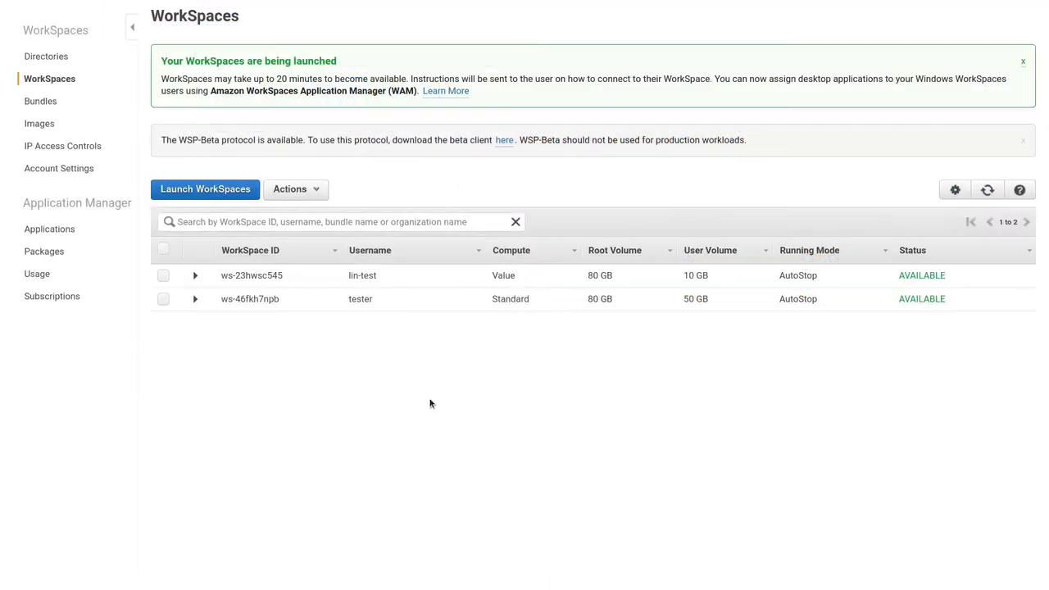
- Copy the Linux WorkSpace's registration code and register the WorkSpaces client with it
left_click(196, 276)
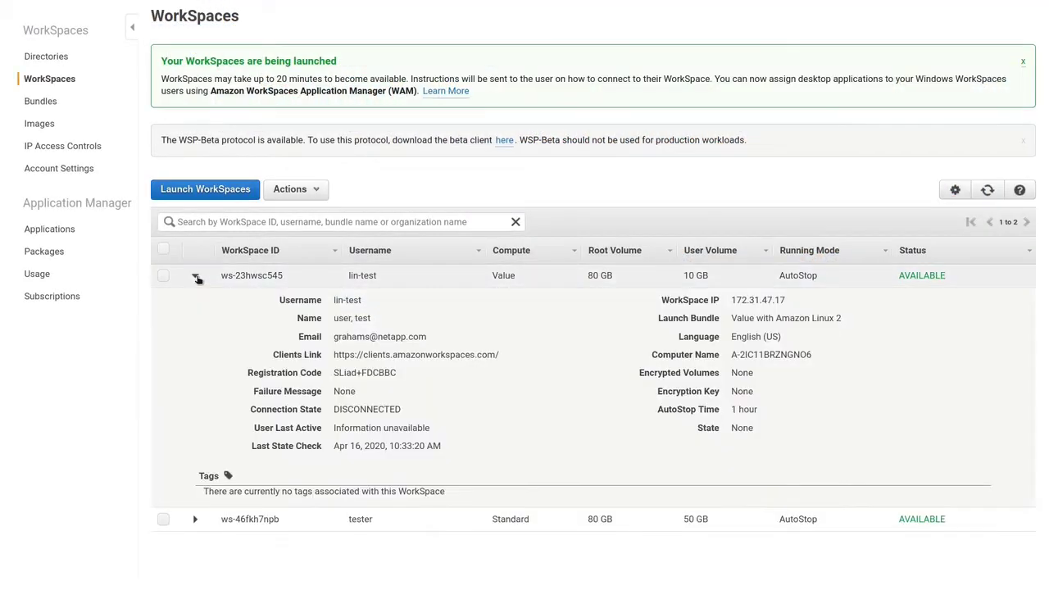
left_click_drag(331, 372, 397, 373)
left_click(396, 372)
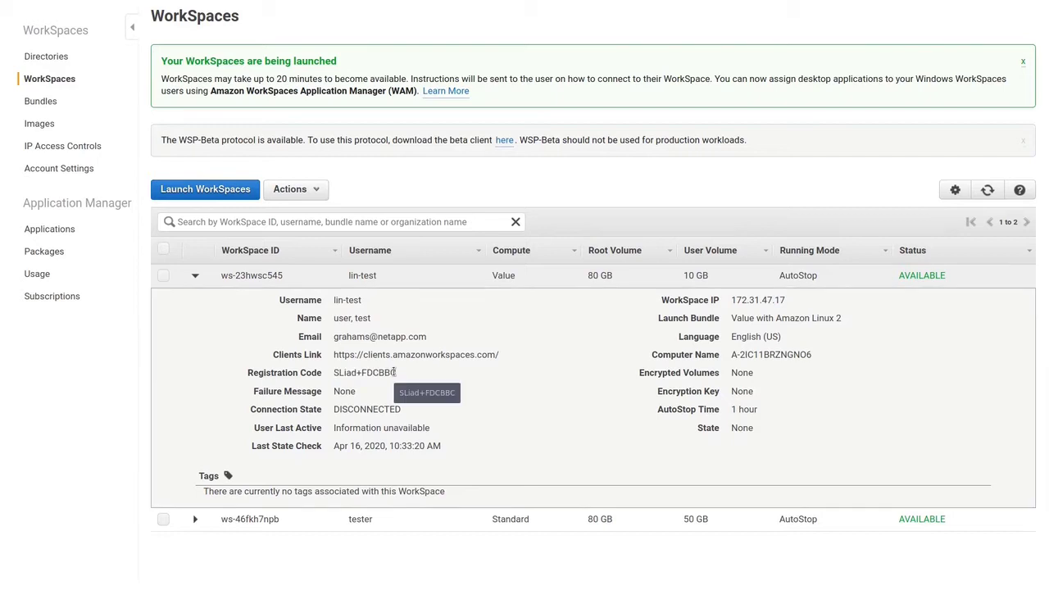
key("alt+Tab")
right_click(161, 137)
left_click(186, 182)
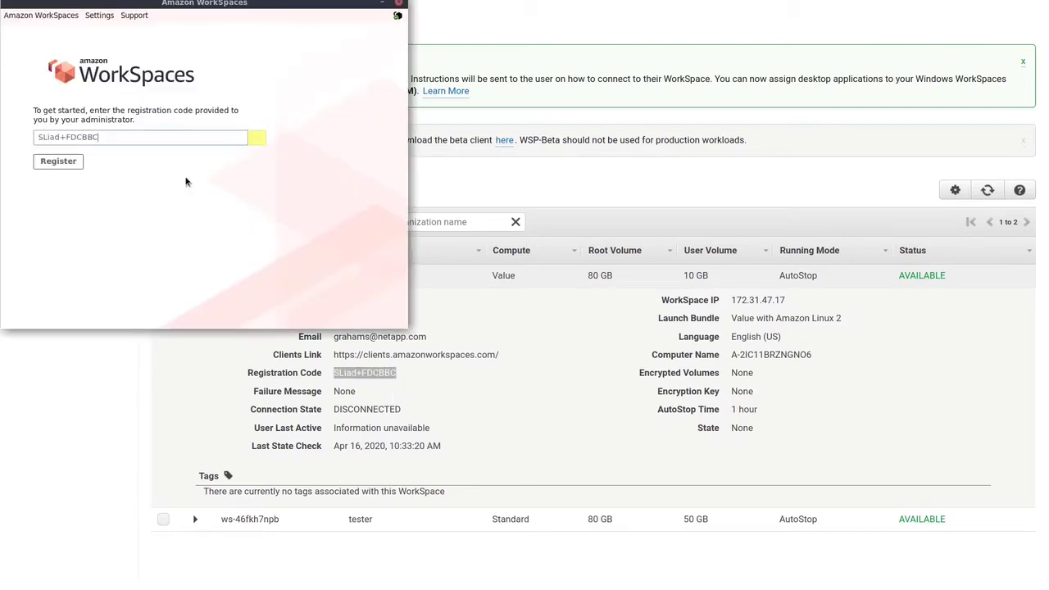
left_click(59, 163)
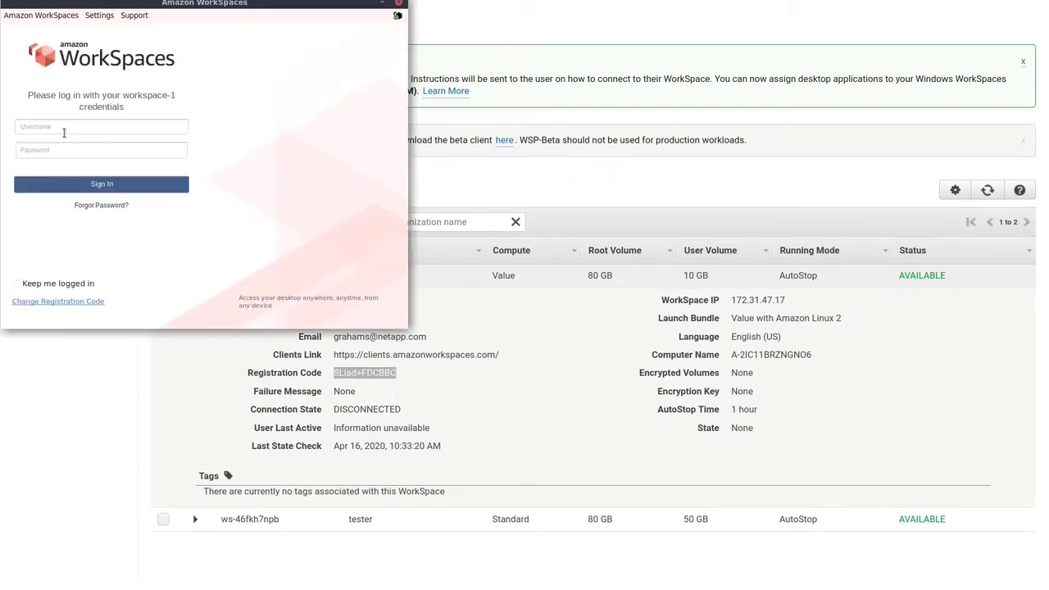
- Sign in as lin-test with the account password
left_click(65, 127)
type("lin-test")
key("Tab")
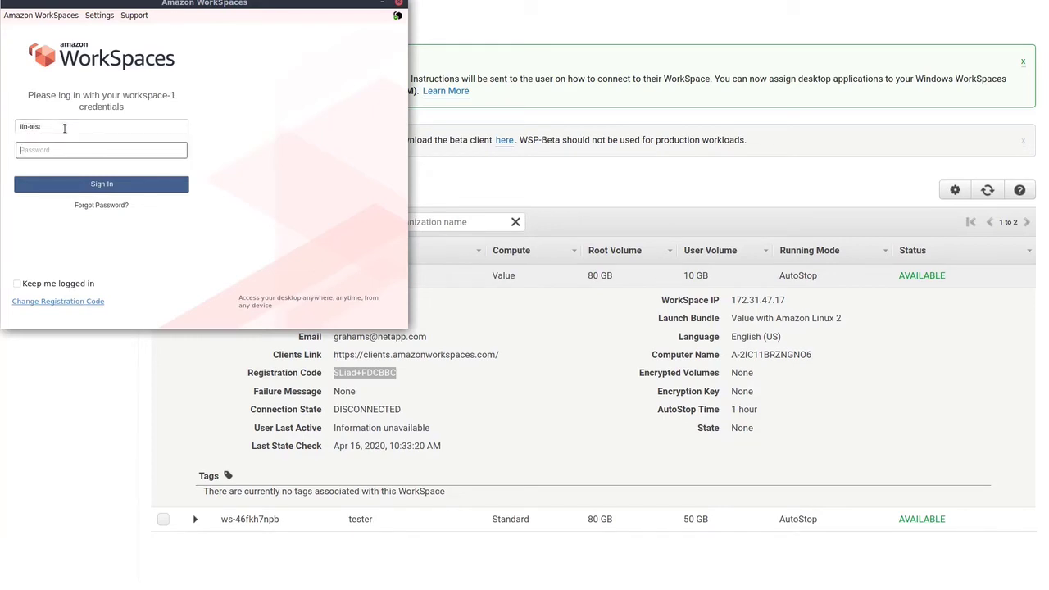
type("p")
key("Return")
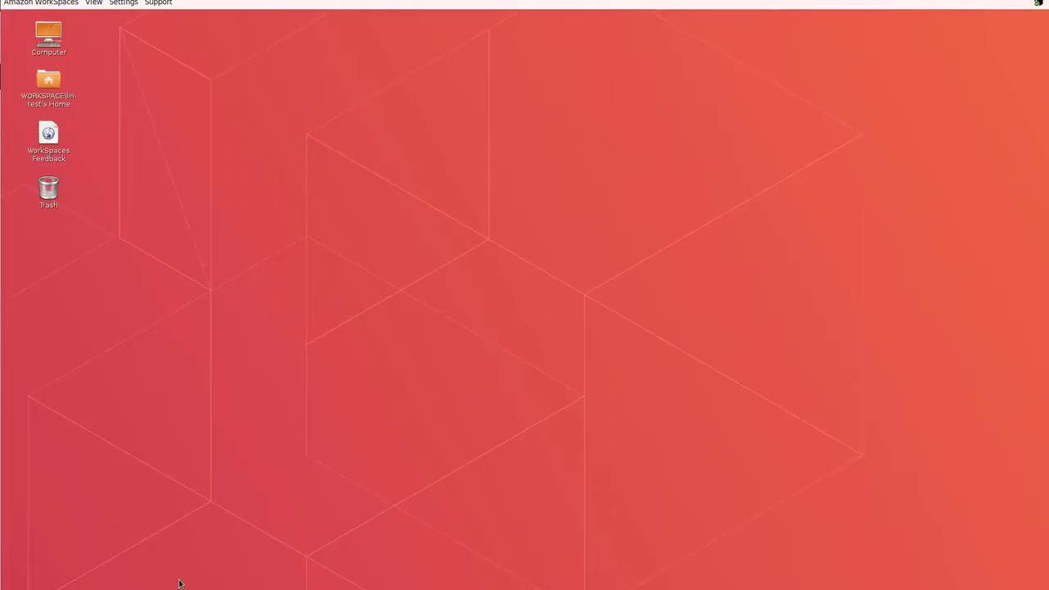
- Open a root terminal and list the NFS exports of server 172.16.51.84
key("ctrl+alt+t")
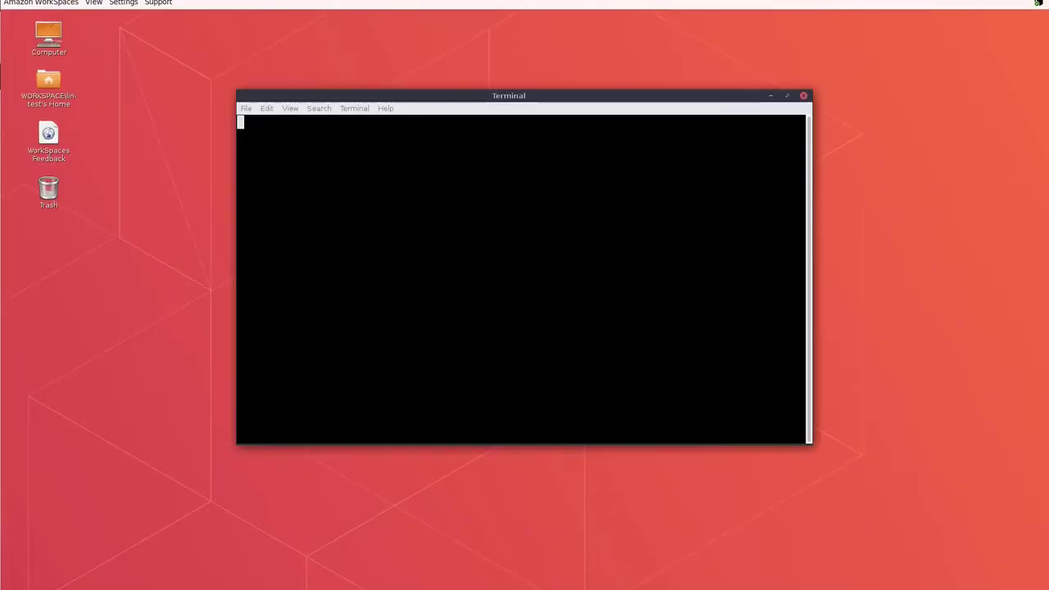
type("sudo -s")
key("Return")
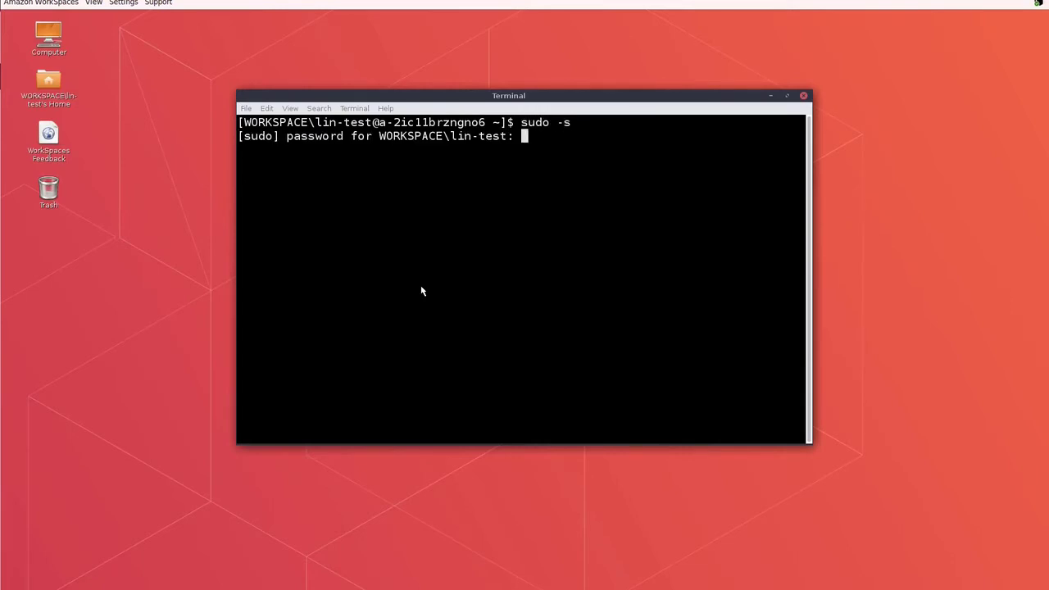
key("Return")
type("show")
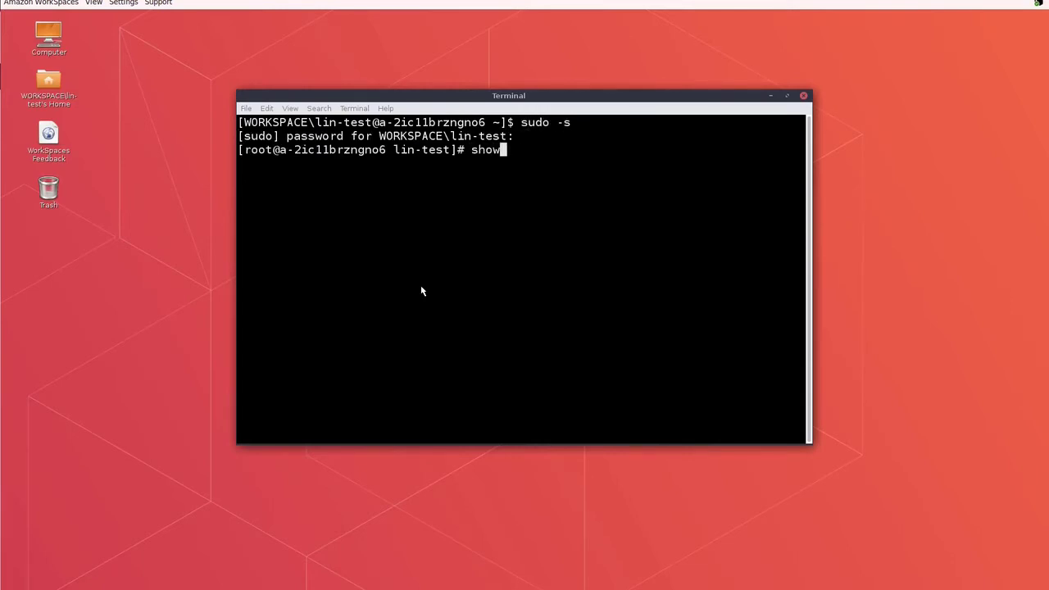
type("mount -e 172.16.51.84")
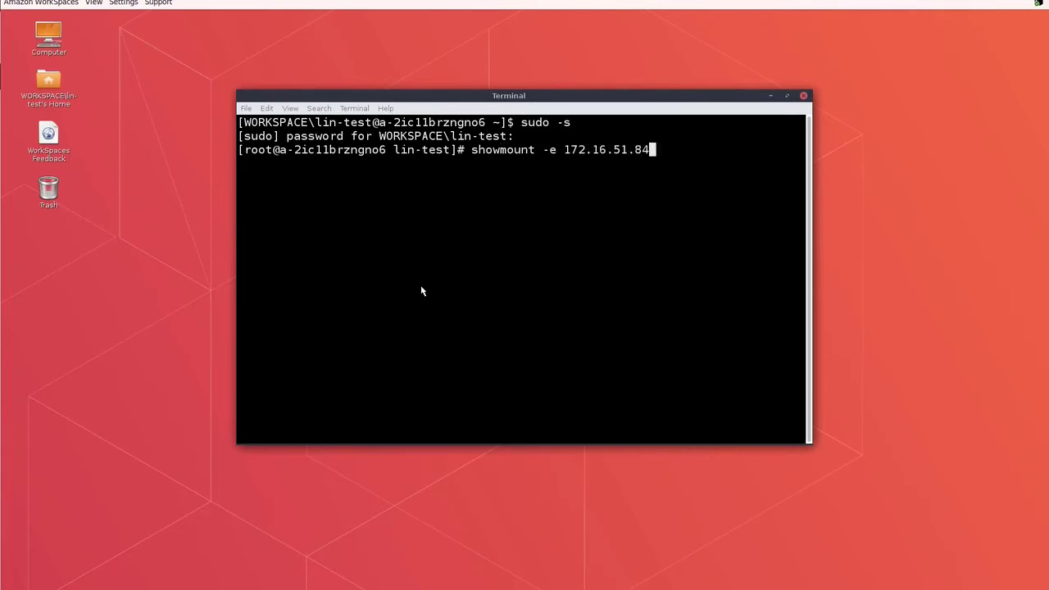
key("Return")
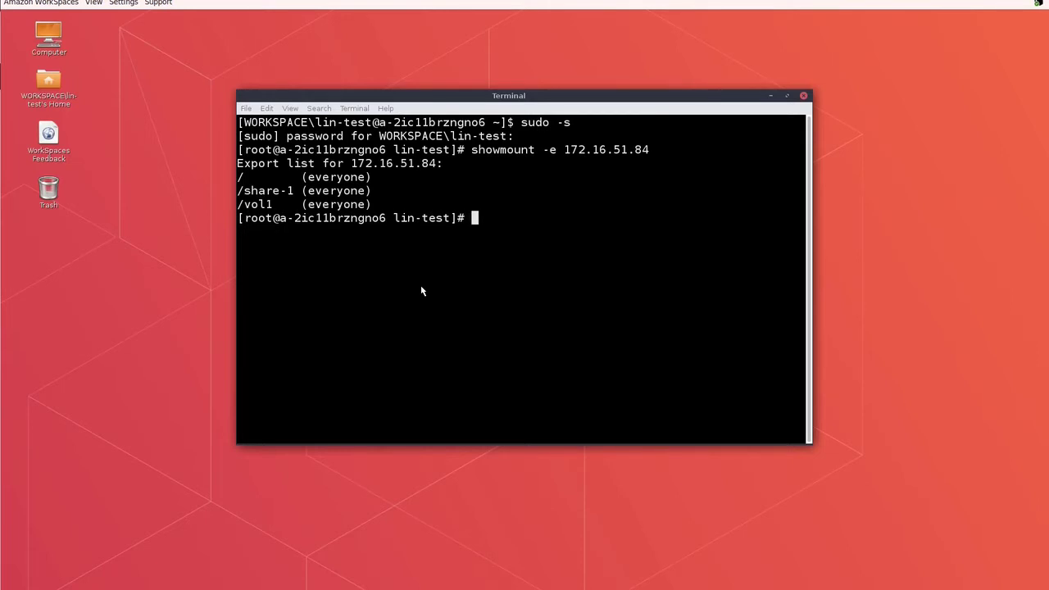
left_click_drag(244, 206, 273, 206)
left_click(477, 217)
- Mount 172.16.51.84:/vol1 at /mnt/cv using NFS version 4.1
type("mount -o nfsvers=4.1")
double_click(396, 163)
middle_click(368, 184)
double_click(254, 204)
middle_click(719, 221)
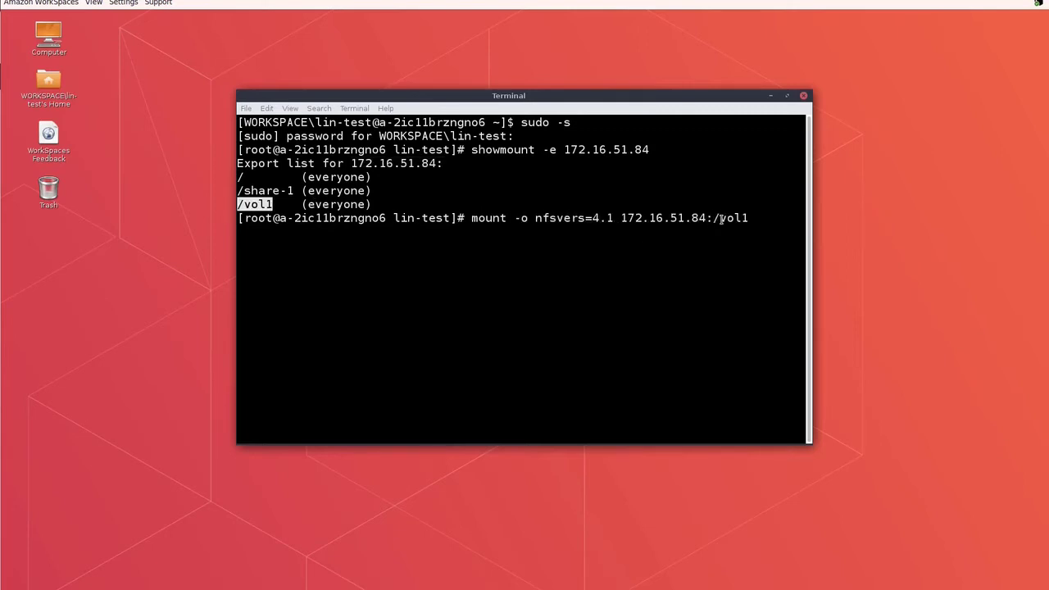
type("/mnt/cv")
key("Return")
- Confirm the /vol1 nfs4 mount with df -Th -t nfs4
type("df -")
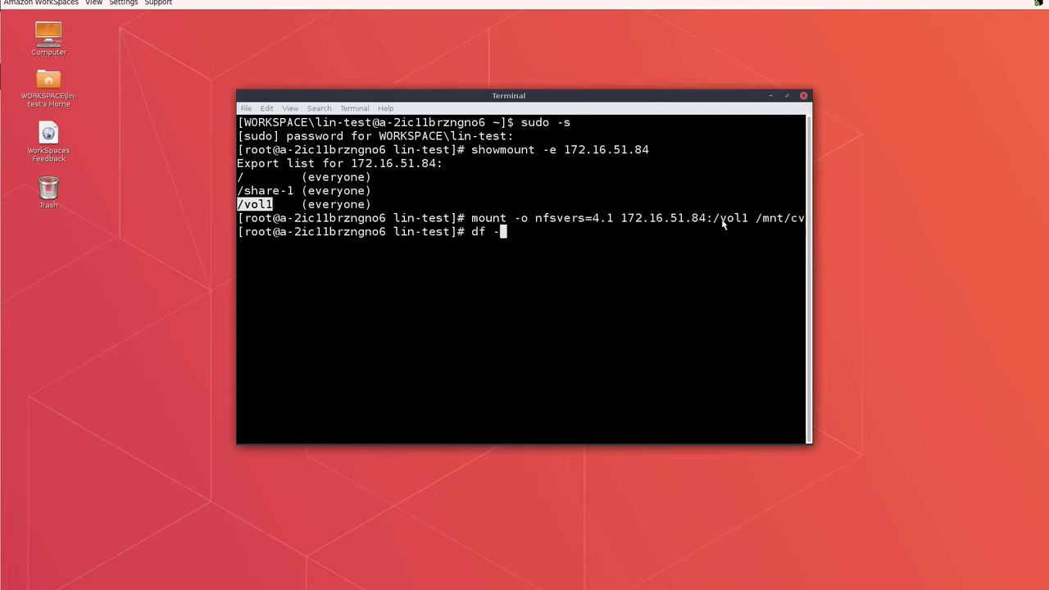
type("Th -t nfs4")
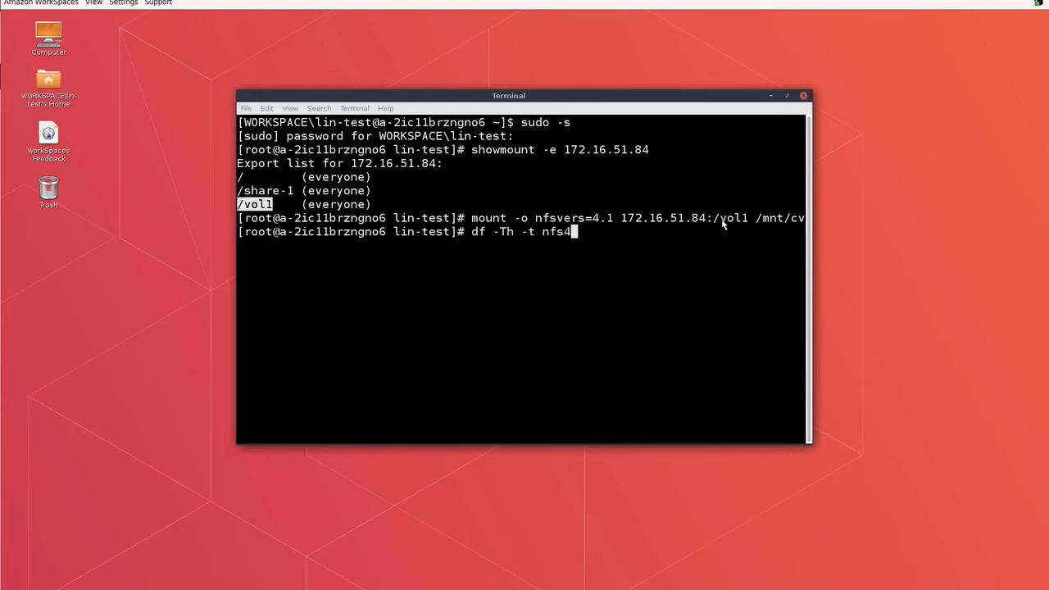
key("Return")
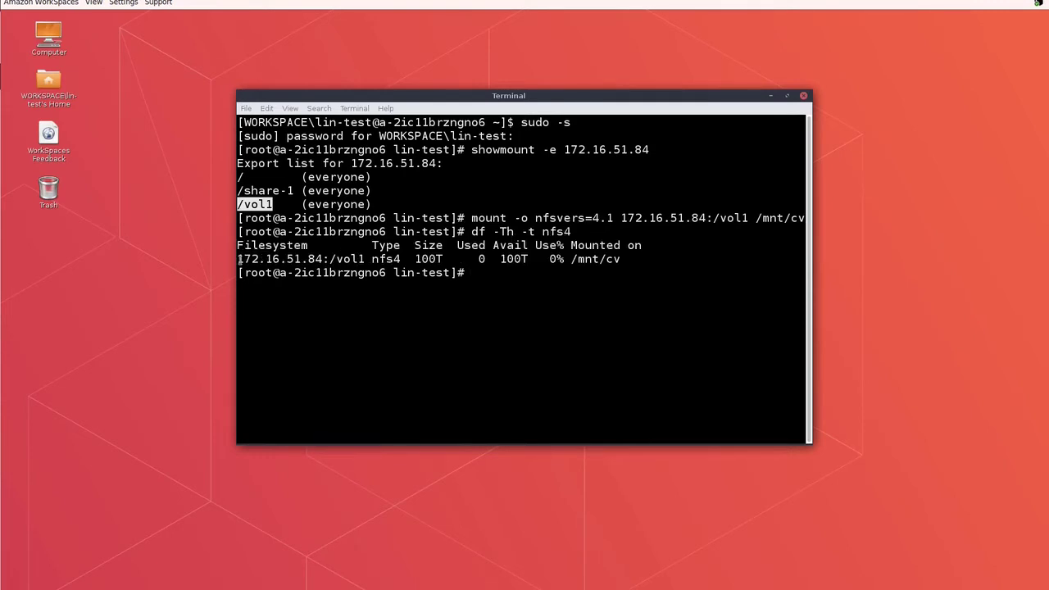
left_click_drag(239, 259, 623, 261)
left_click(549, 278)
- In /mnt/cv, save the df output to a file named test and display it
type("cd /mnt/cv")
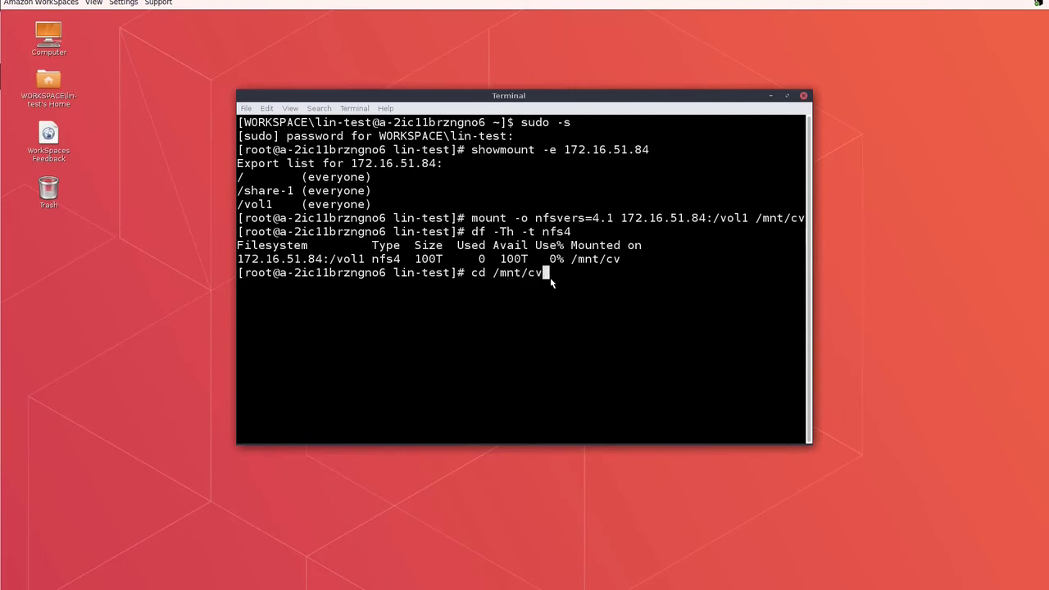
key("Return")
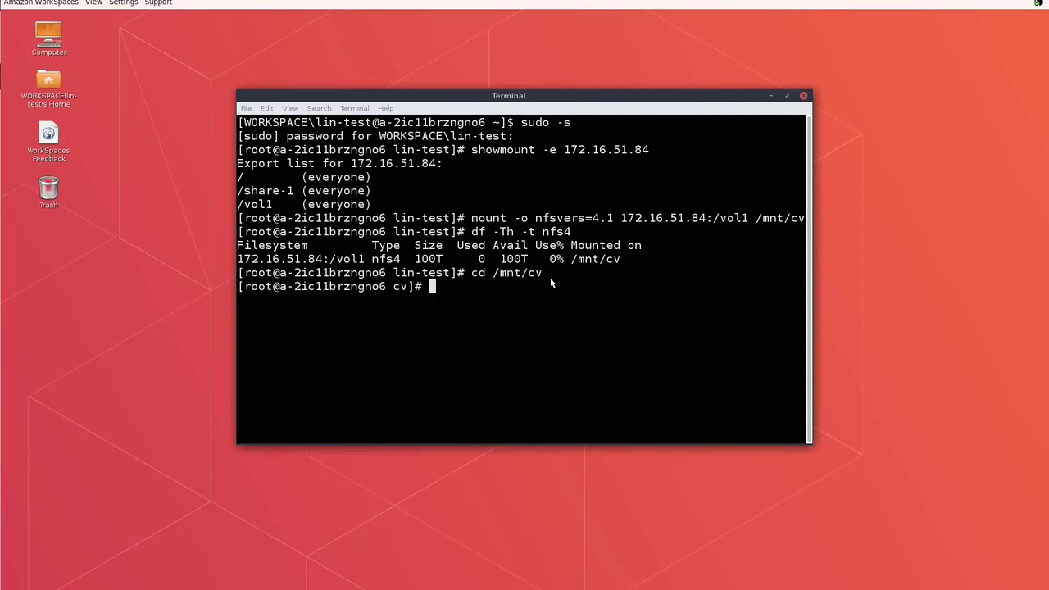
type("df > test")
key("Return")
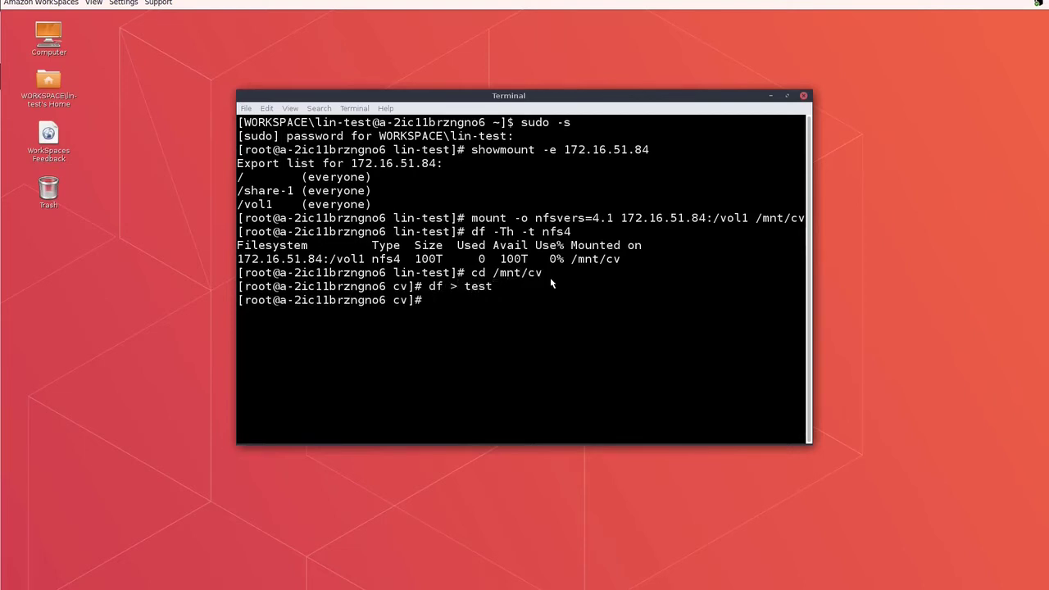
type("cat test")
key("Return")
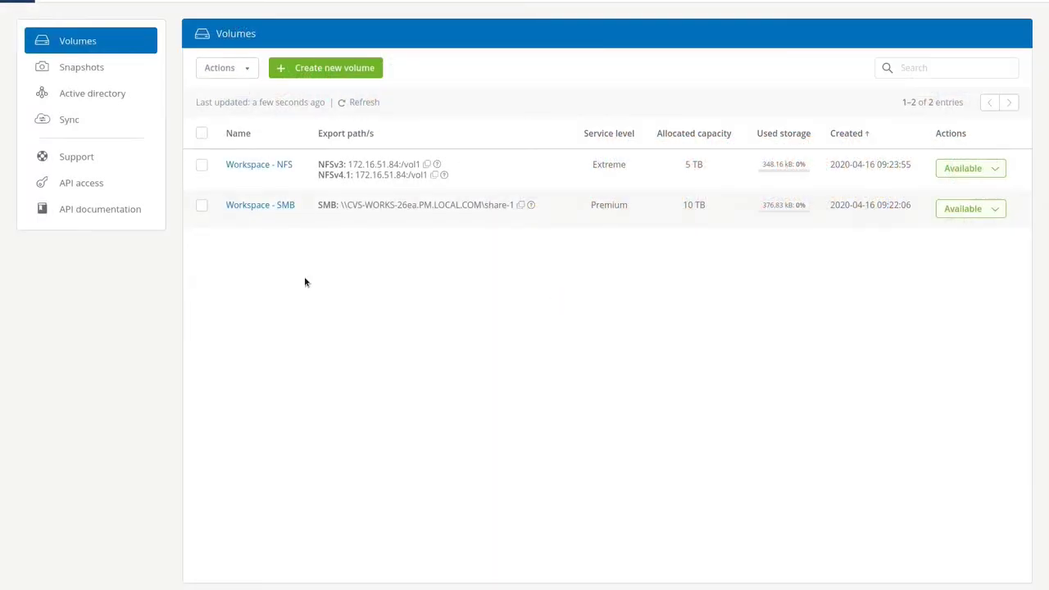
- Enable the Workspace - SMB hourly snapshot policy, keeping 24 snapshots taken at minute 40, and save
left_click(253, 205)
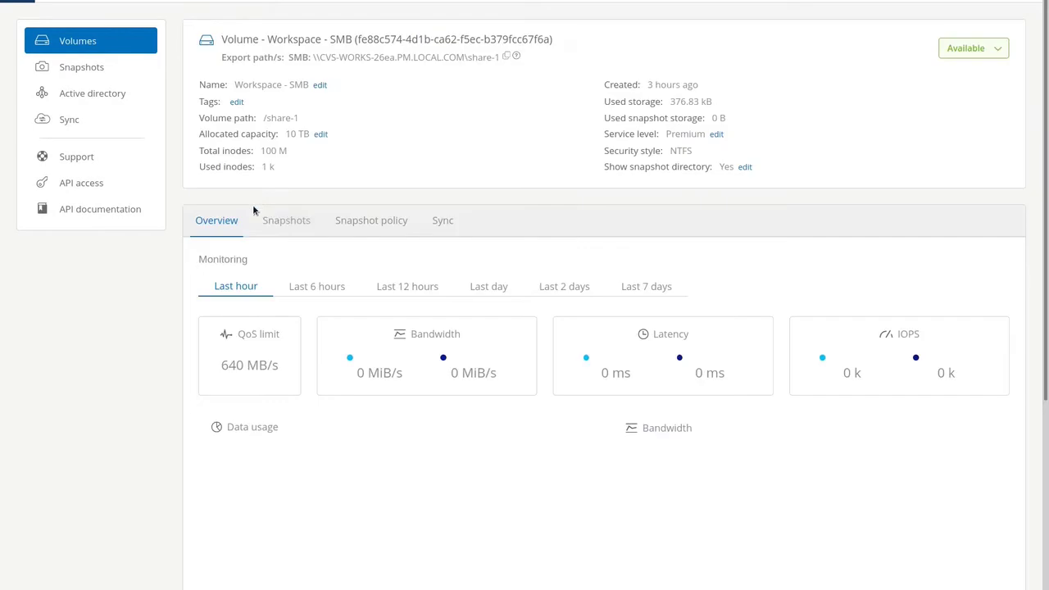
left_click(369, 224)
left_click(228, 277)
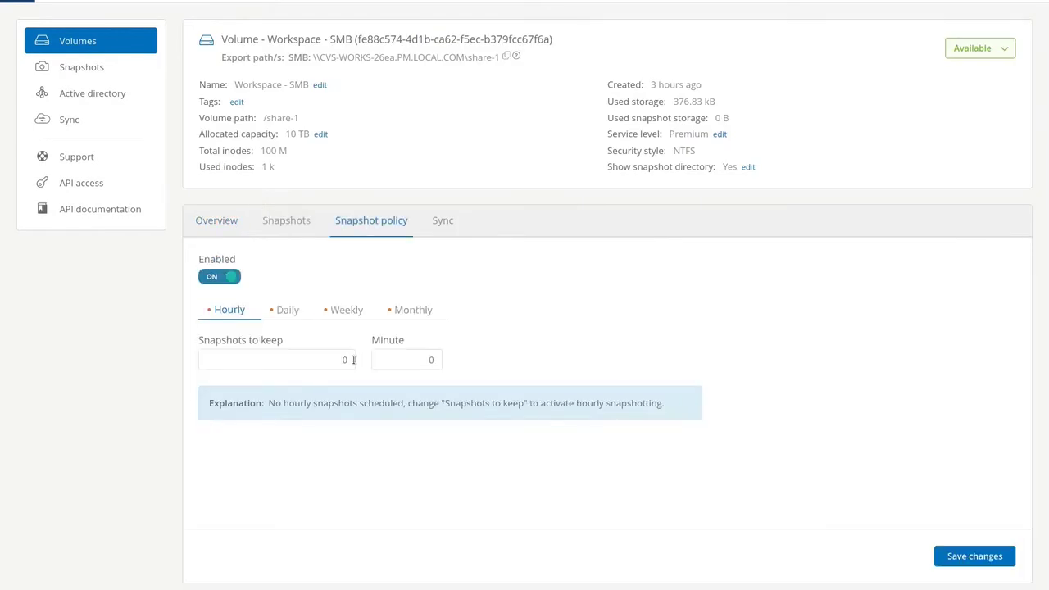
left_click(339, 360)
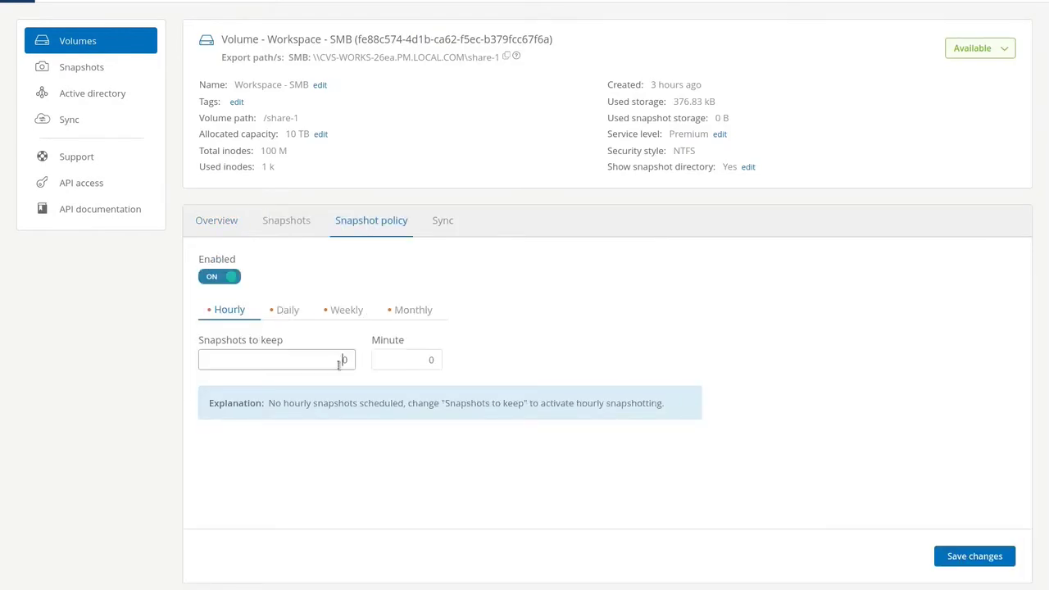
type("24")
left_click(428, 361)
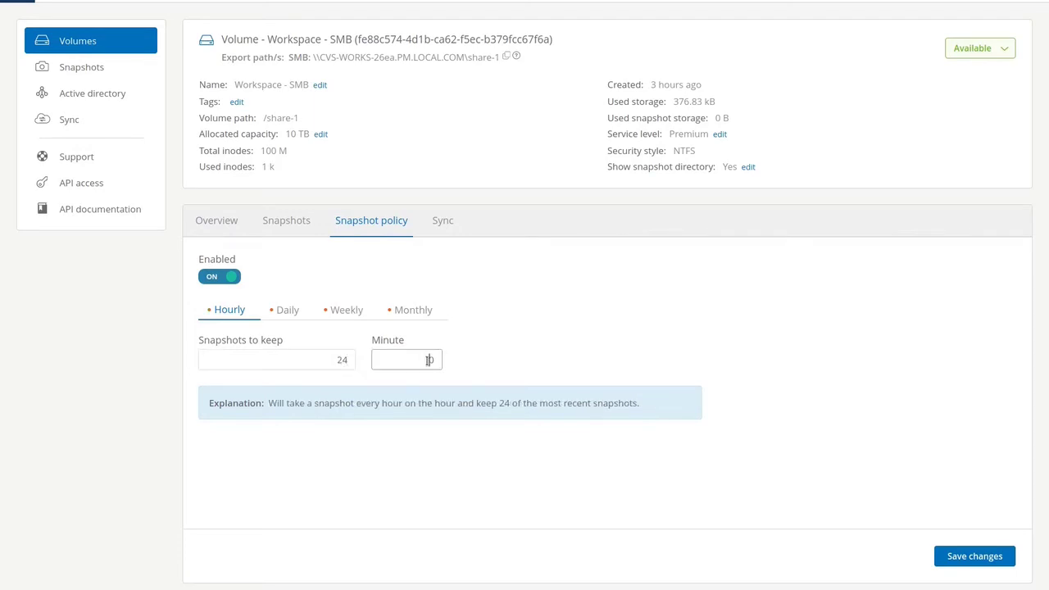
type("40")
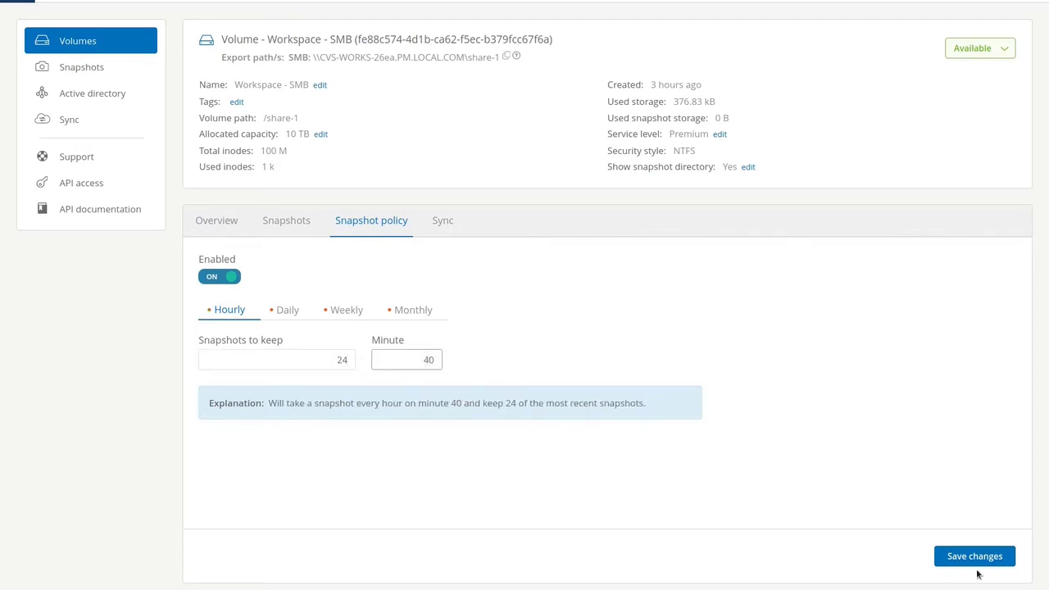
left_click(972, 556)
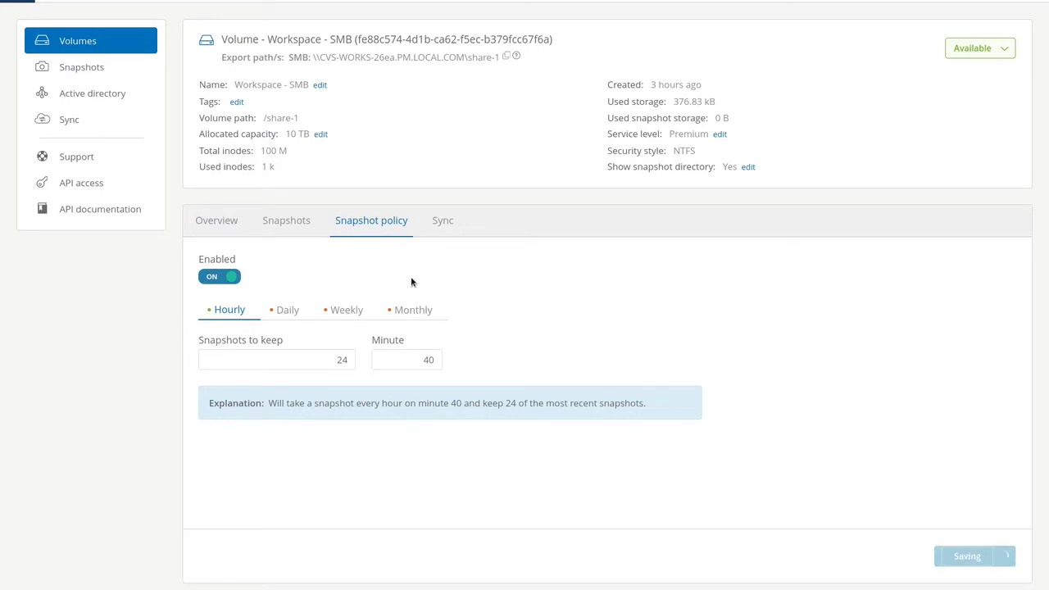
- Create a manual snapshot of the Workspace - SMB volume named demo
left_click(310, 228)
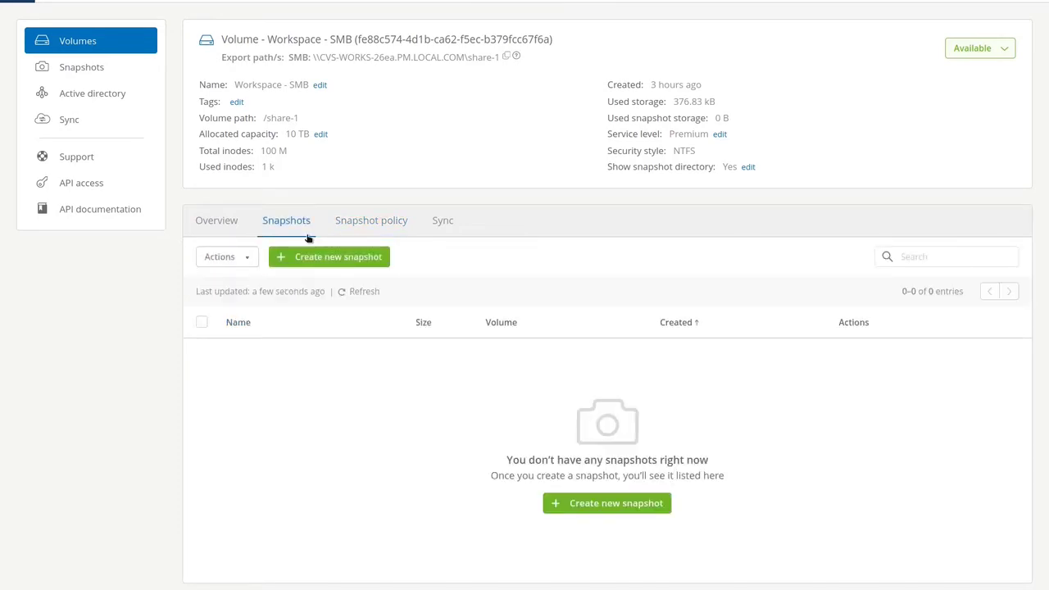
left_click(307, 262)
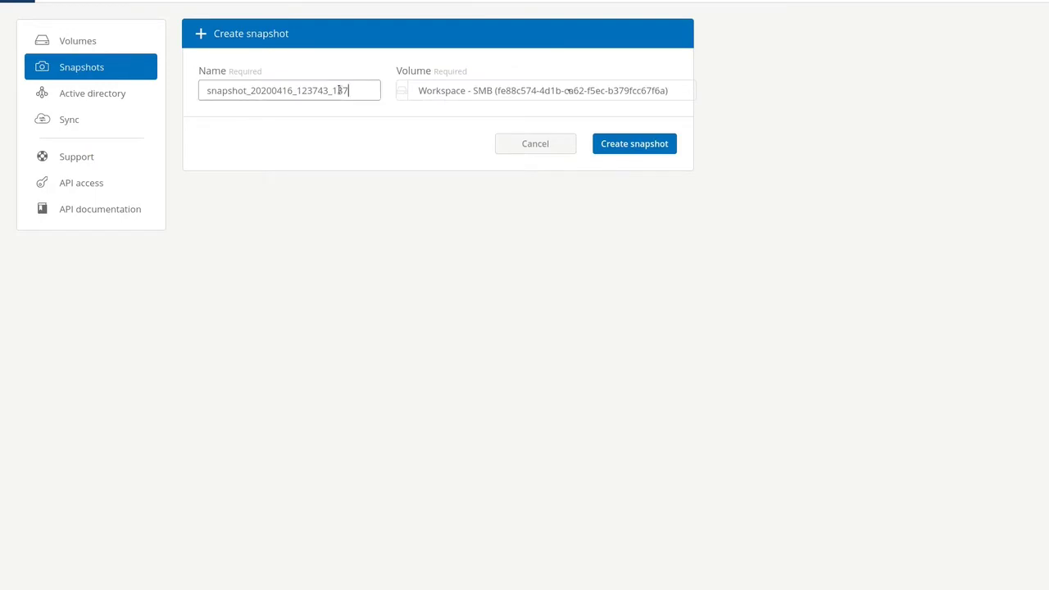
left_click_drag(340, 90, 204, 90)
type("demo")
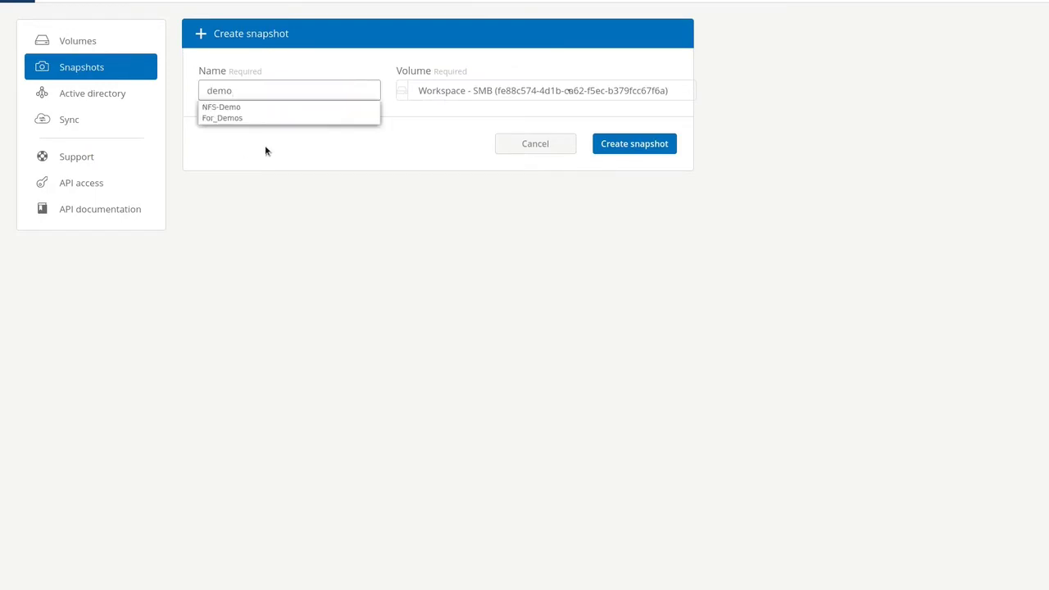
left_click(627, 142)
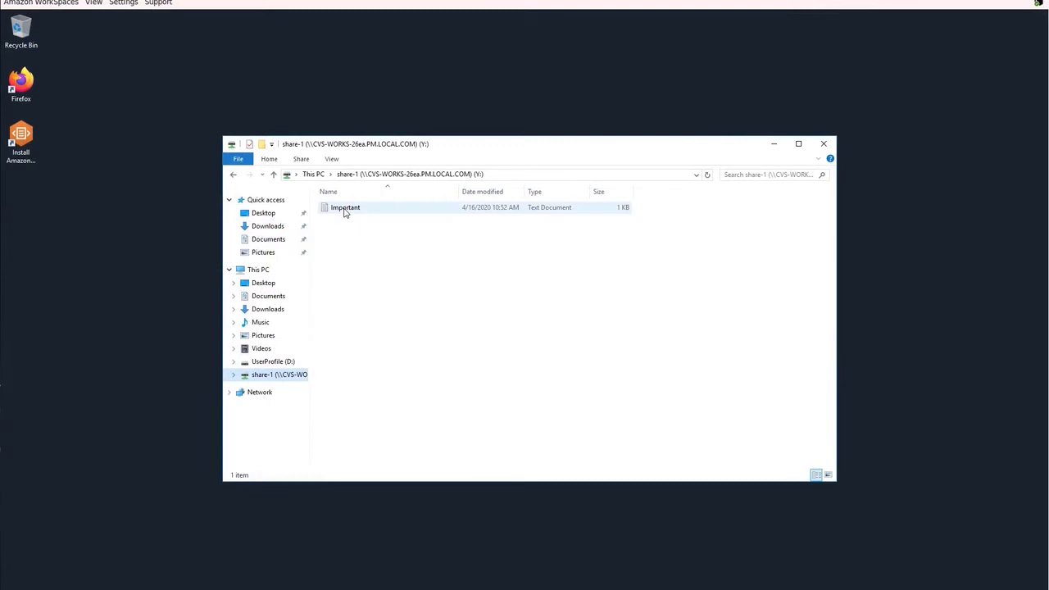
- Permanently delete the Important file from share-1
right_click(344, 212)
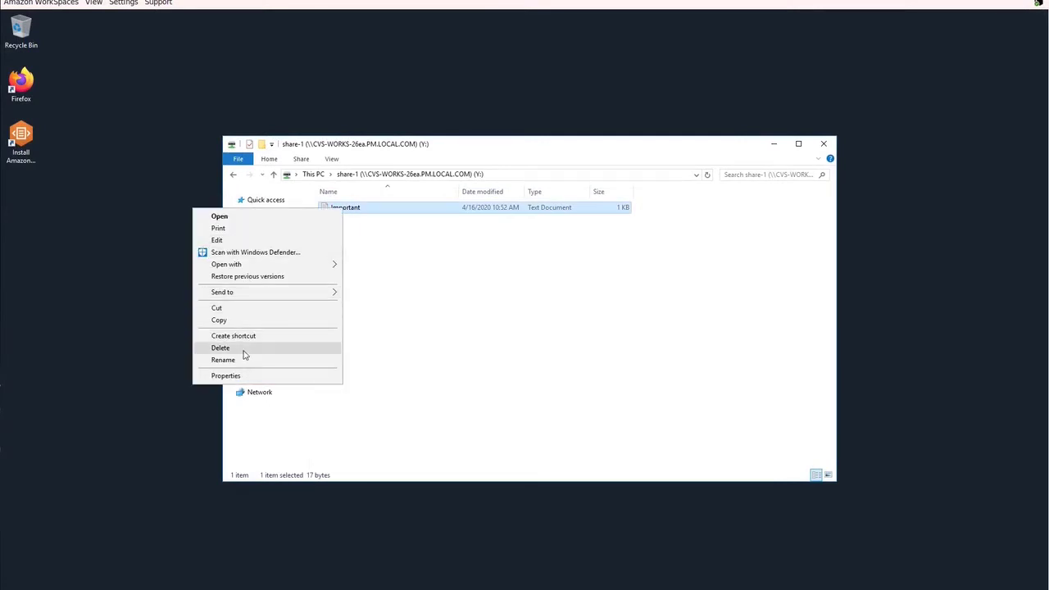
left_click(244, 355)
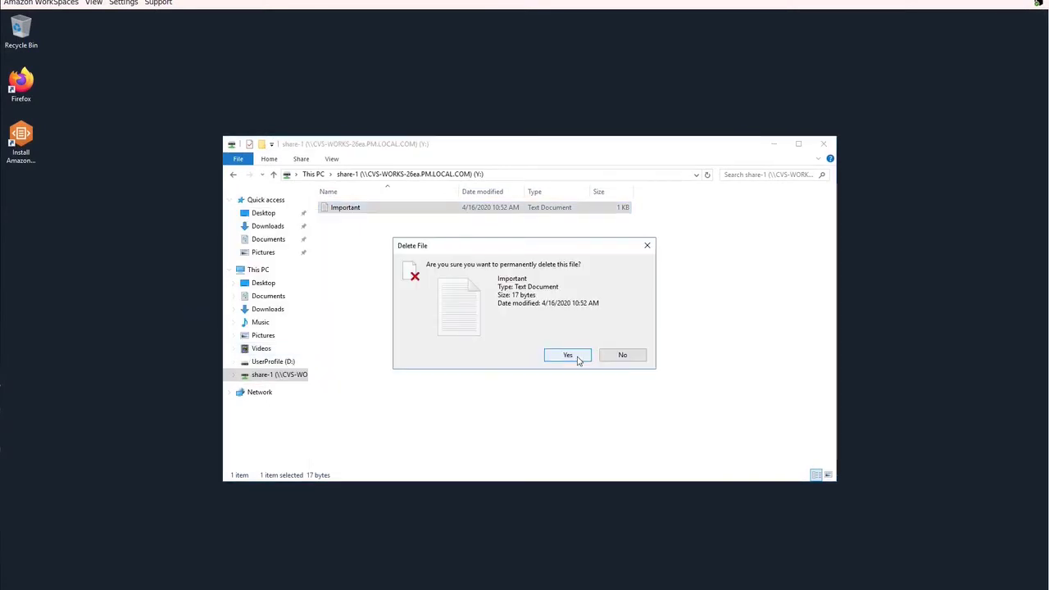
left_click(578, 360)
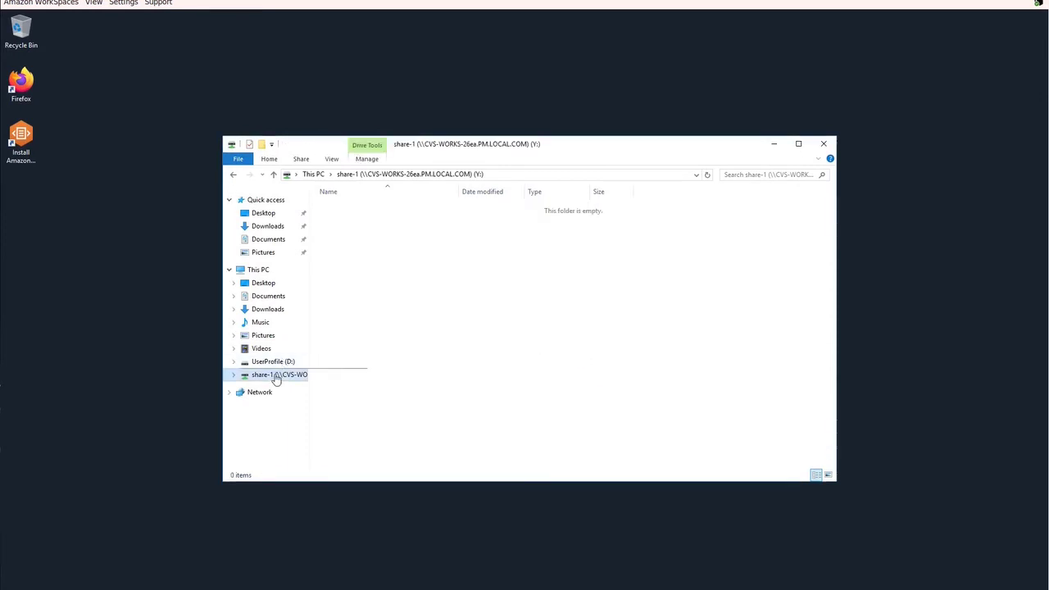
- Show share-1's previous versions and select the 12:37 PM version
right_click(301, 377)
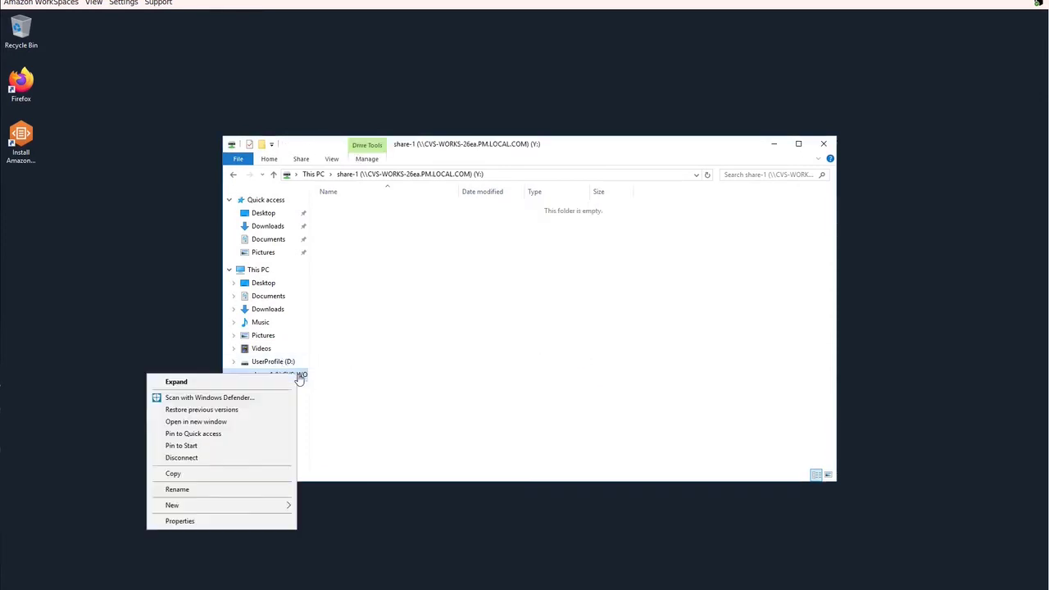
left_click(220, 523)
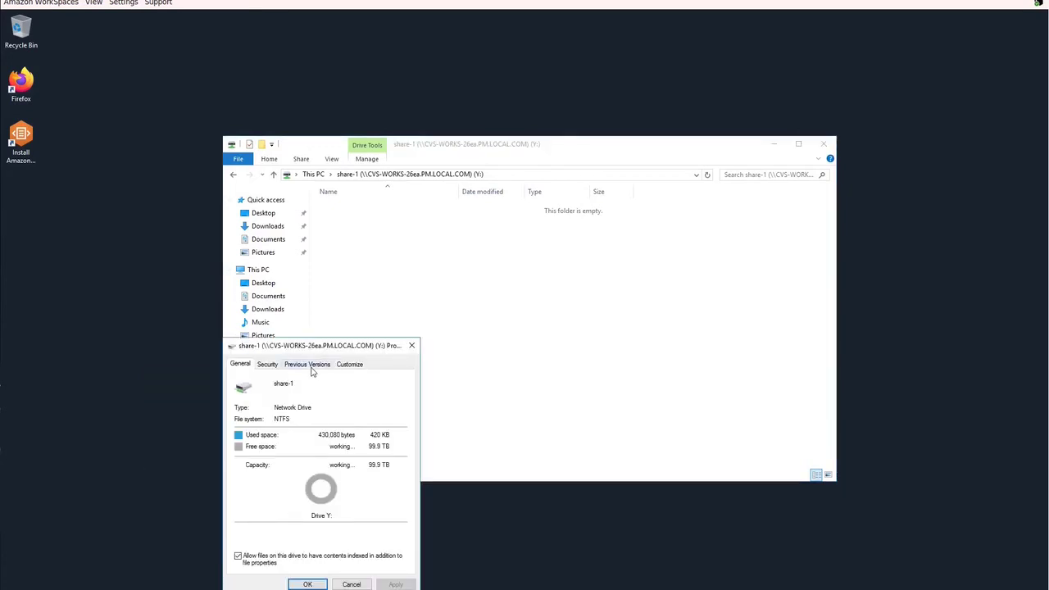
left_click(311, 368)
left_click(294, 462)
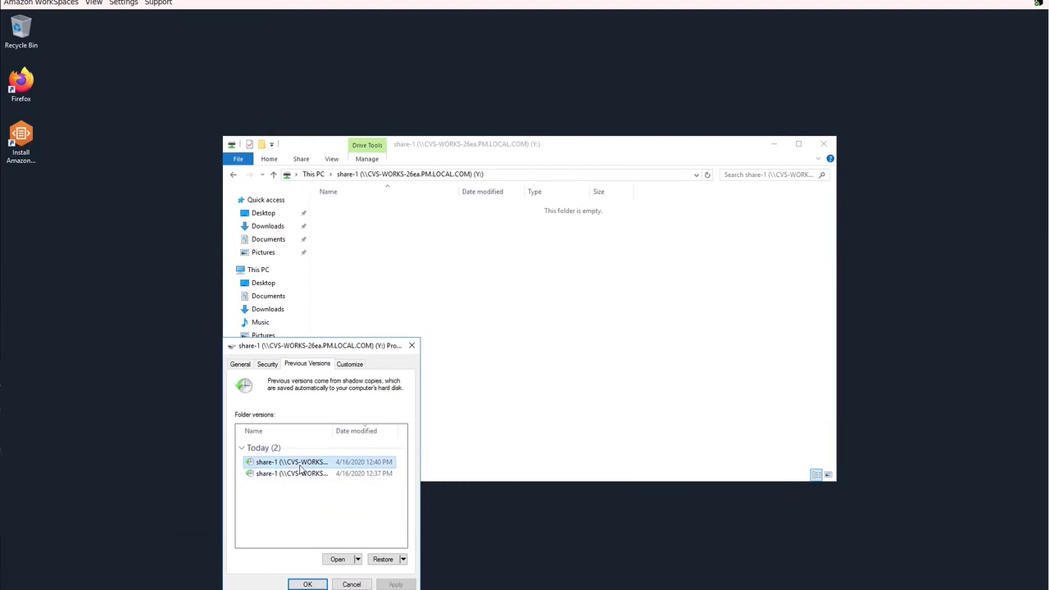
left_click(303, 474)
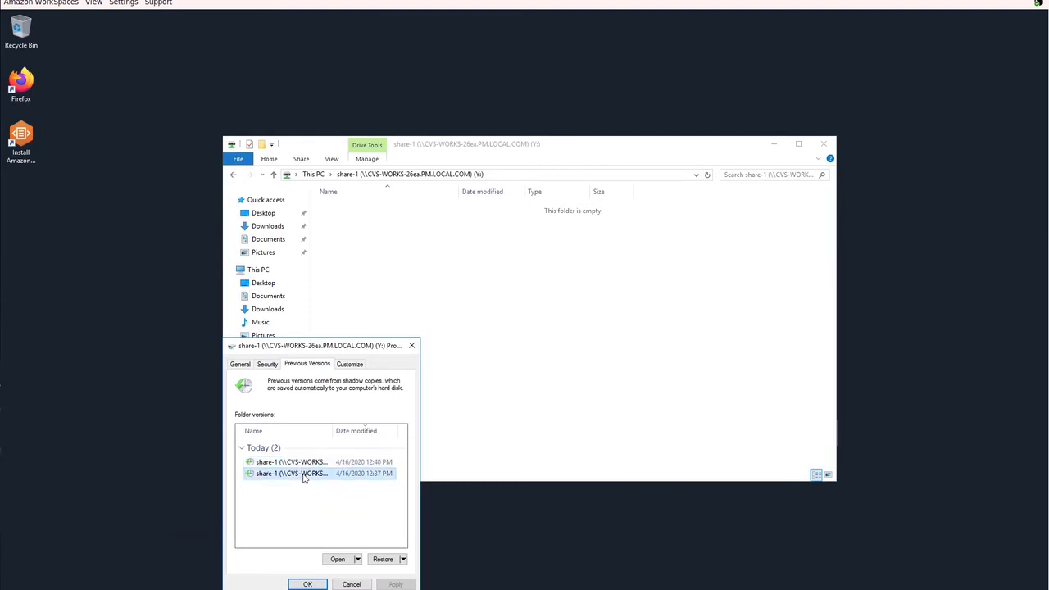
- Copy the Important file from the 12:37 PM snapshot and paste it into share-1
left_click(338, 560)
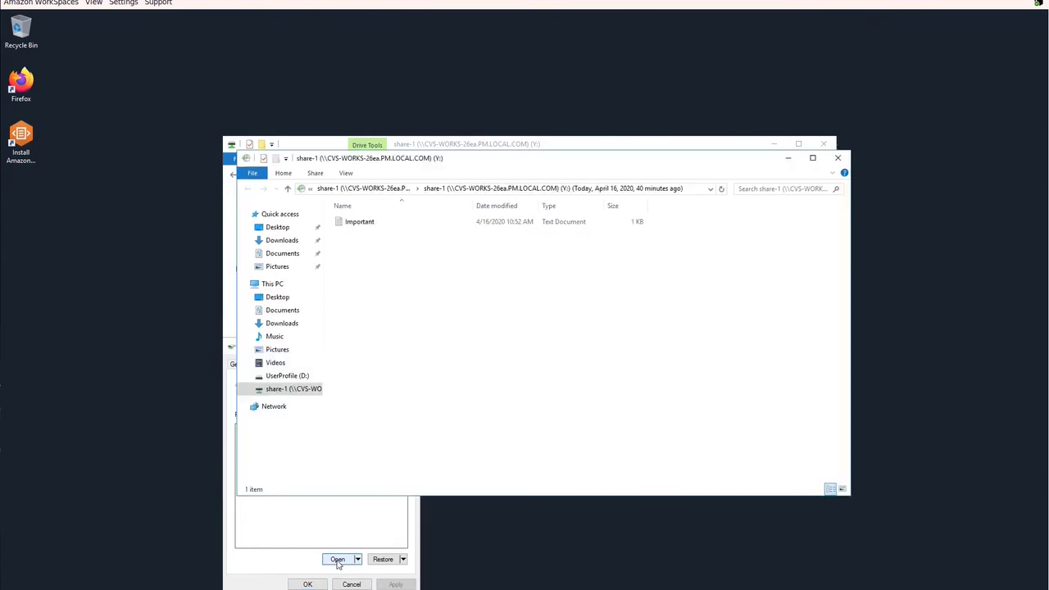
left_click(352, 229)
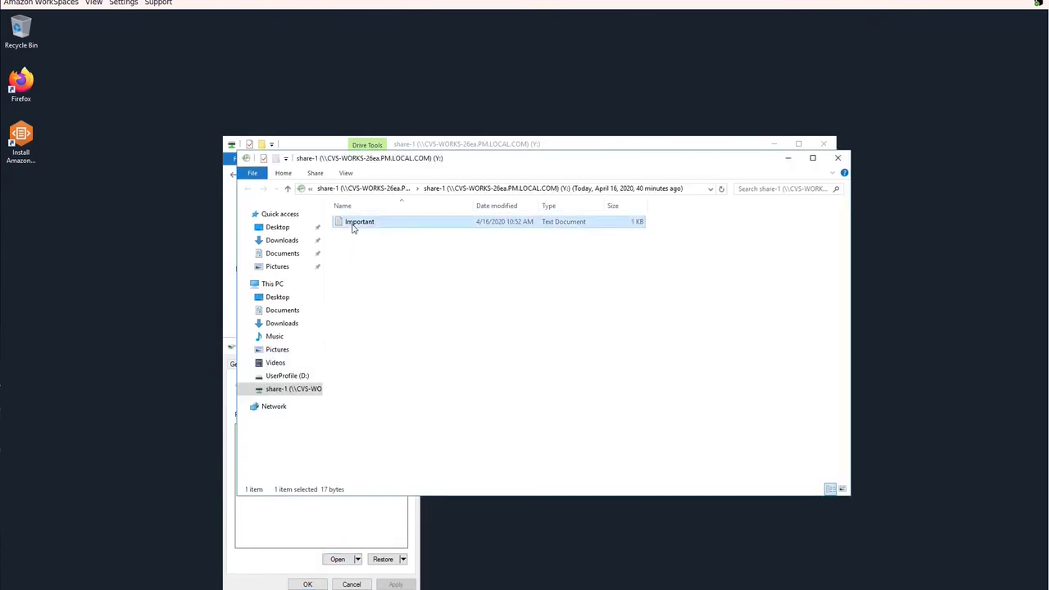
right_click(352, 229)
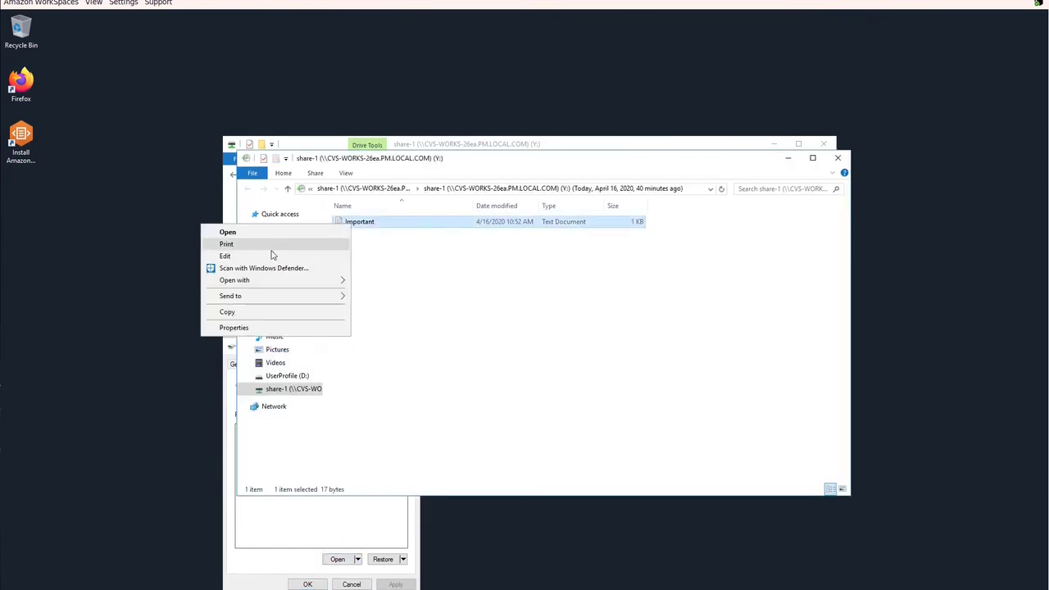
left_click(276, 314)
left_click(227, 237)
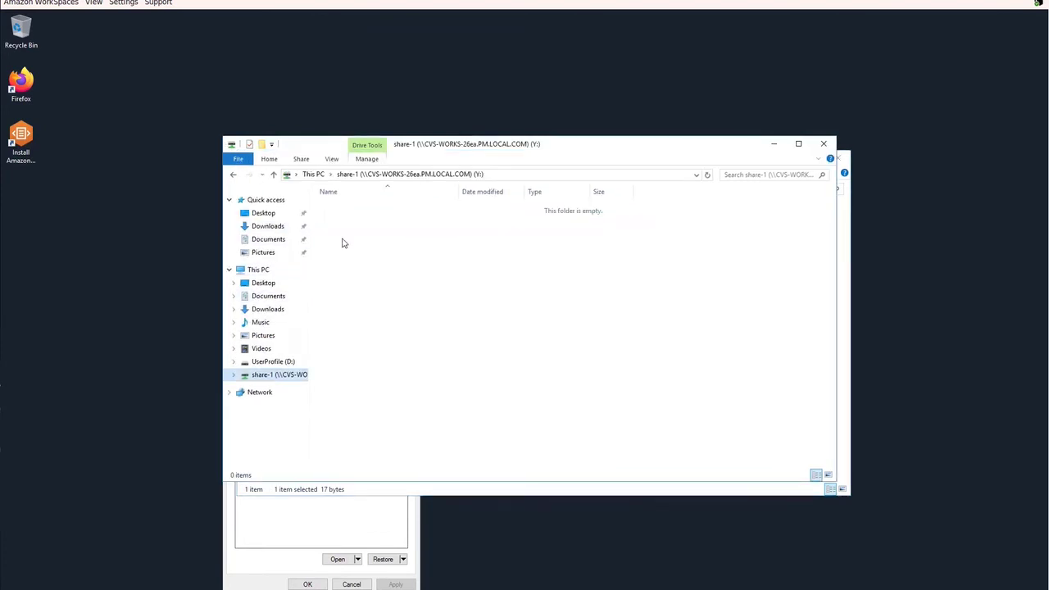
right_click(343, 243)
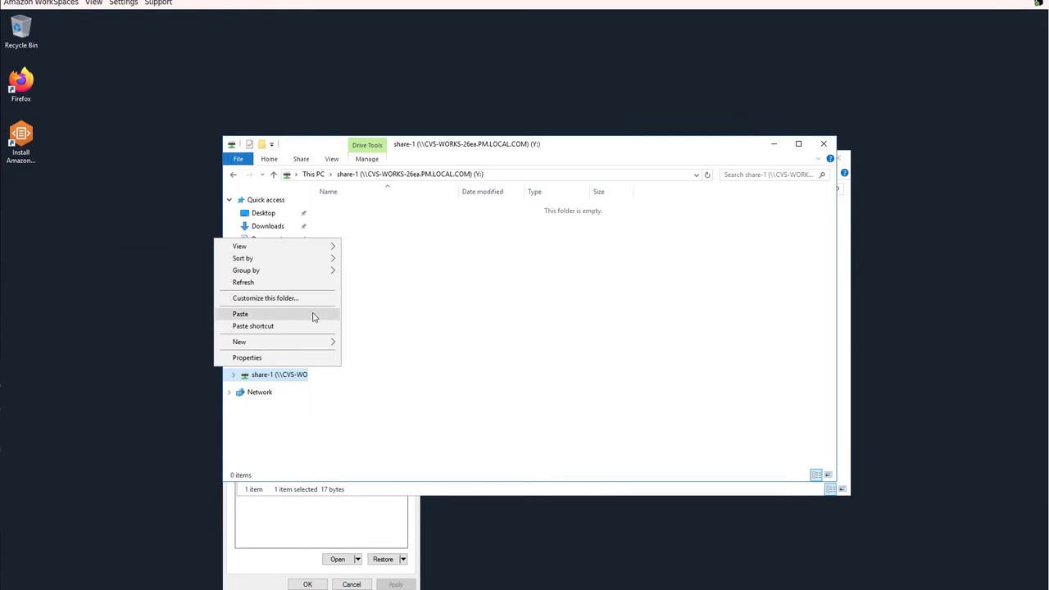
left_click(239, 314)
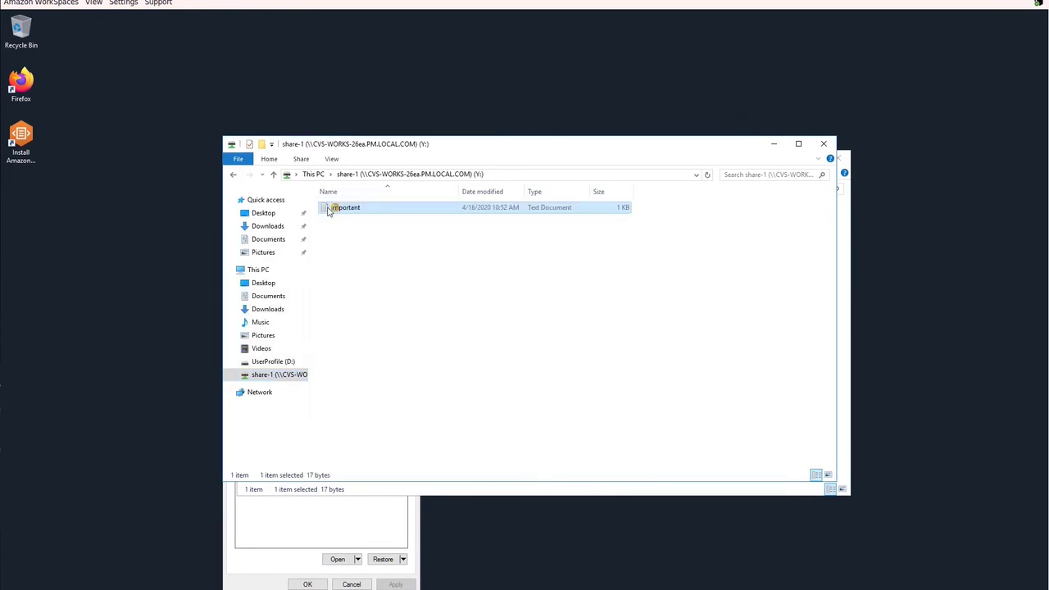
- Open the restored Important file to check its text, then exit Notepad
double_click(344, 207)
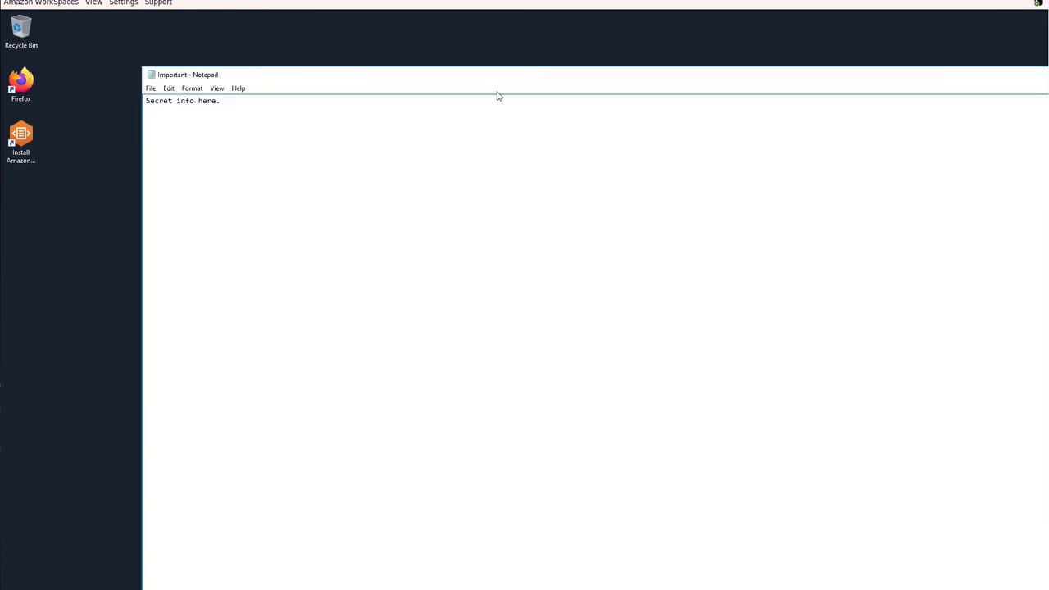
left_click(150, 89)
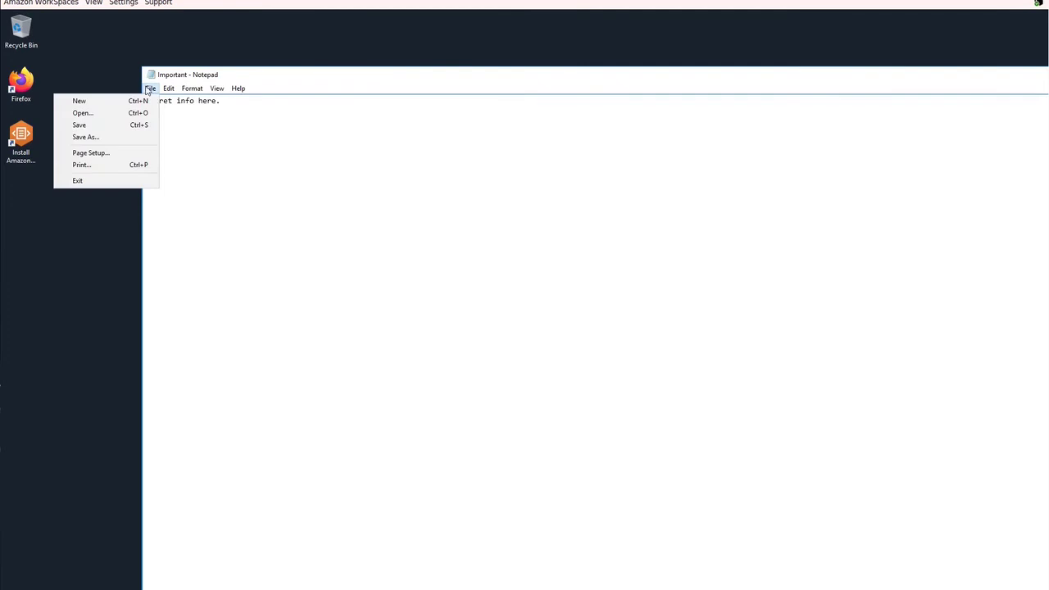
left_click(144, 184)
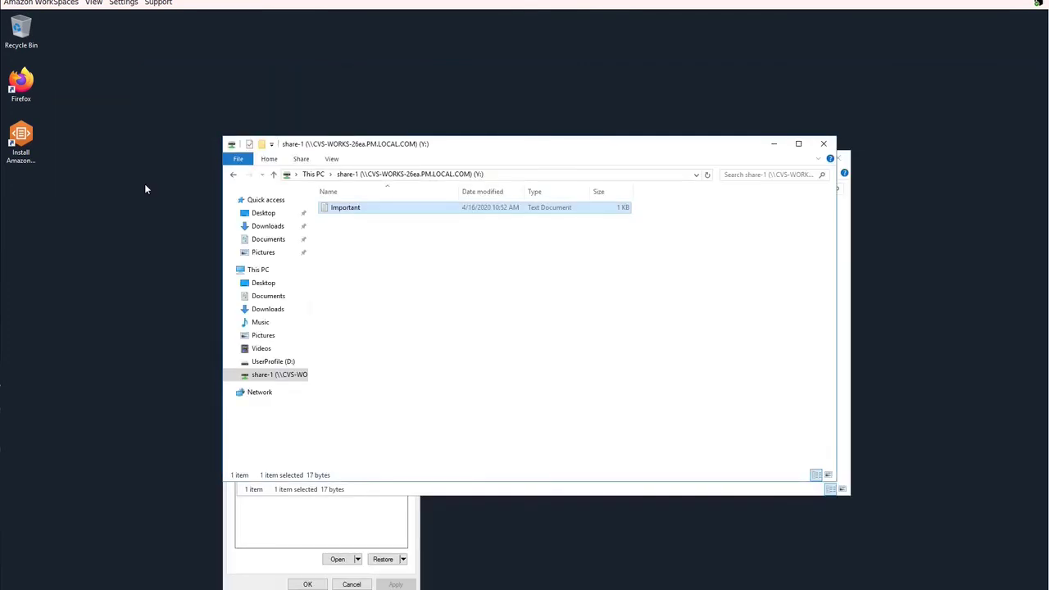
- Restore share-1 to its 12:37 PM version and acknowledge the success message
left_click(245, 571)
left_click(310, 480)
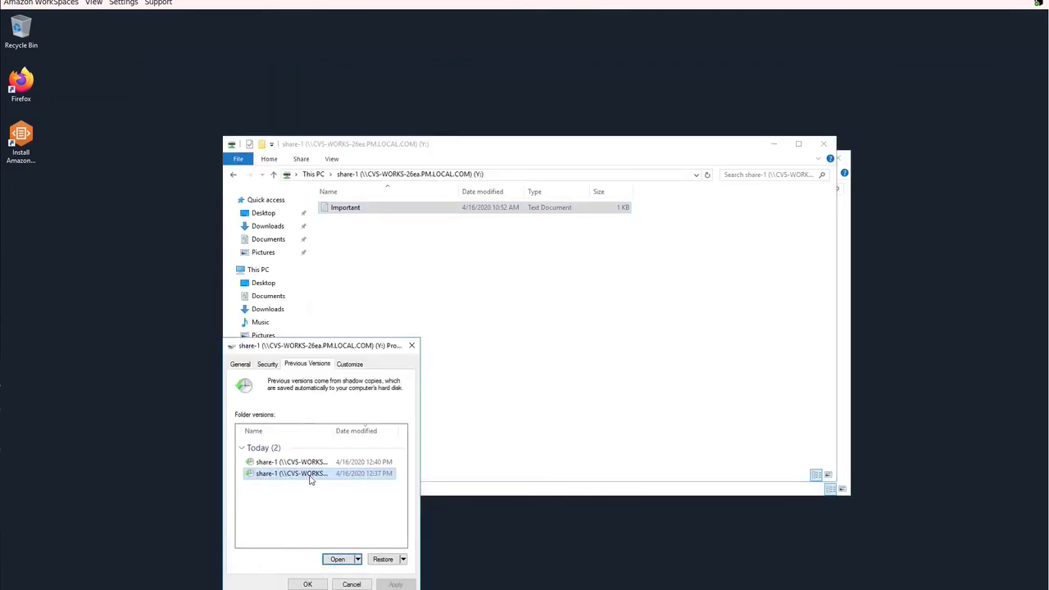
left_click(388, 560)
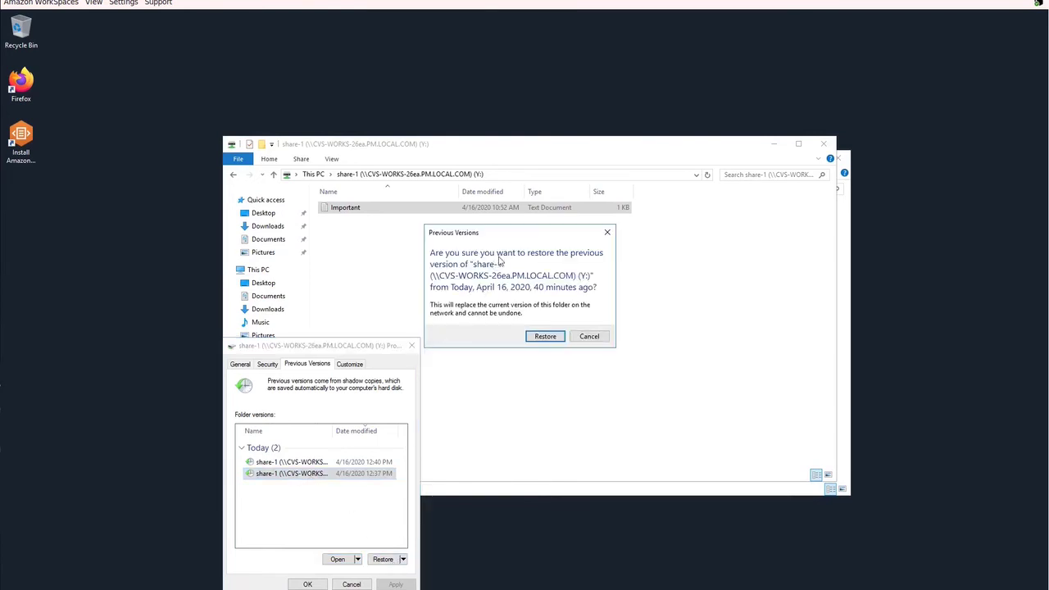
left_click(544, 337)
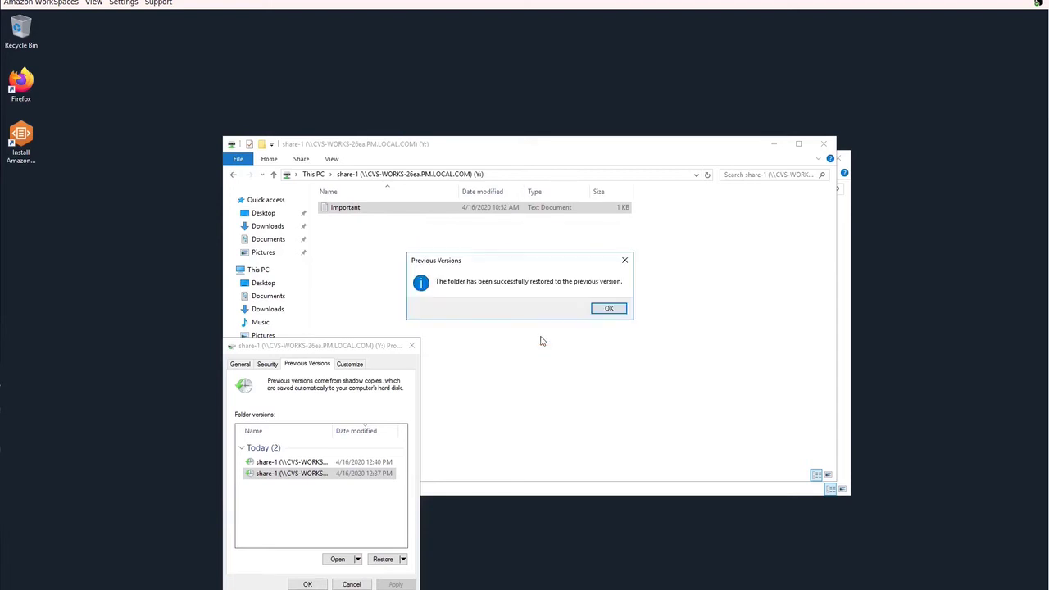
left_click(608, 309)
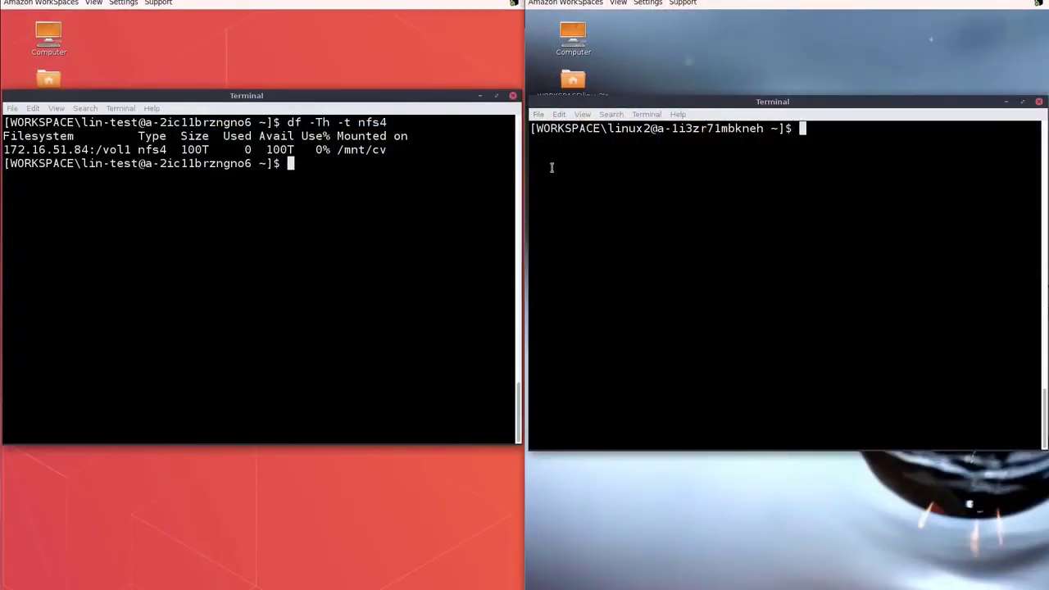
- Check the nfs4 mount on the second WorkSpace and show the first WorkSpace's user with whoami
type("df -TH -t nfs4")
key("Return")
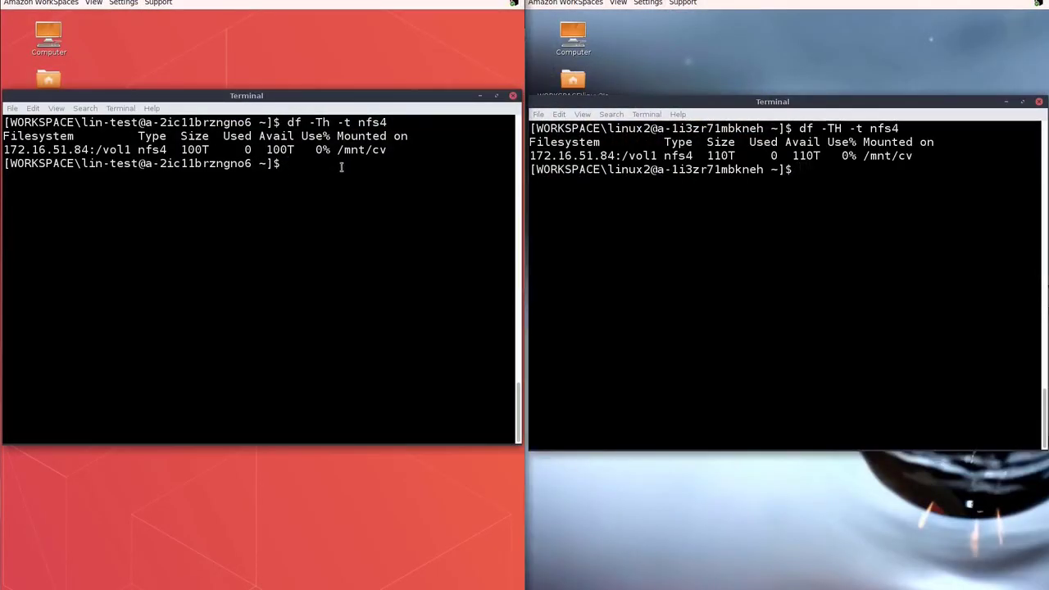
type("whoami")
key("Return")
- Write the whoami output to /mnt/cv/lin-test.txt and list /mnt/cv
type("whoami")
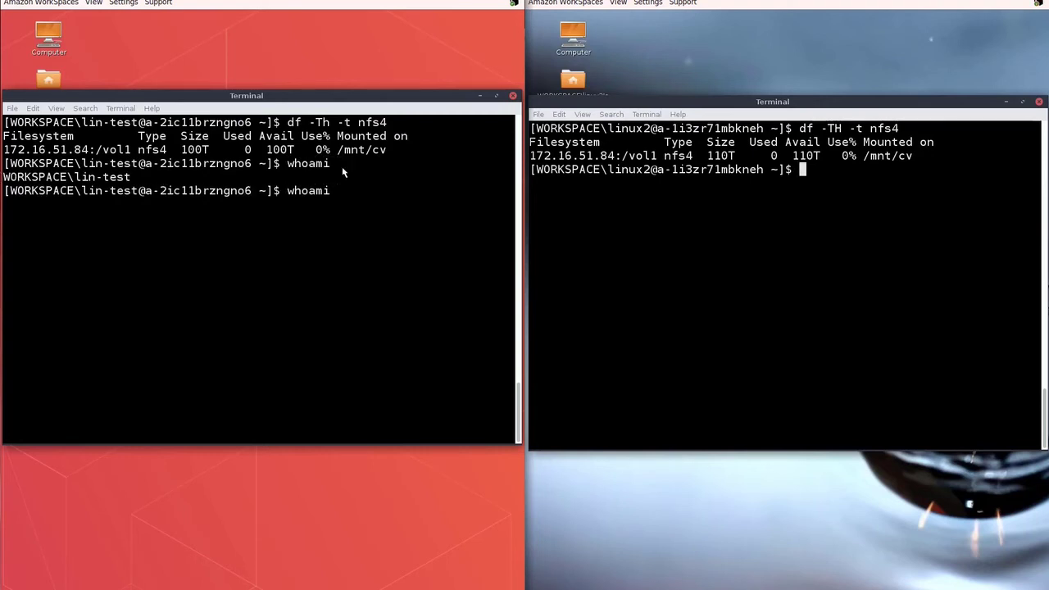
type(" >/mnt/cv/lin-test.txt")
key("Return")
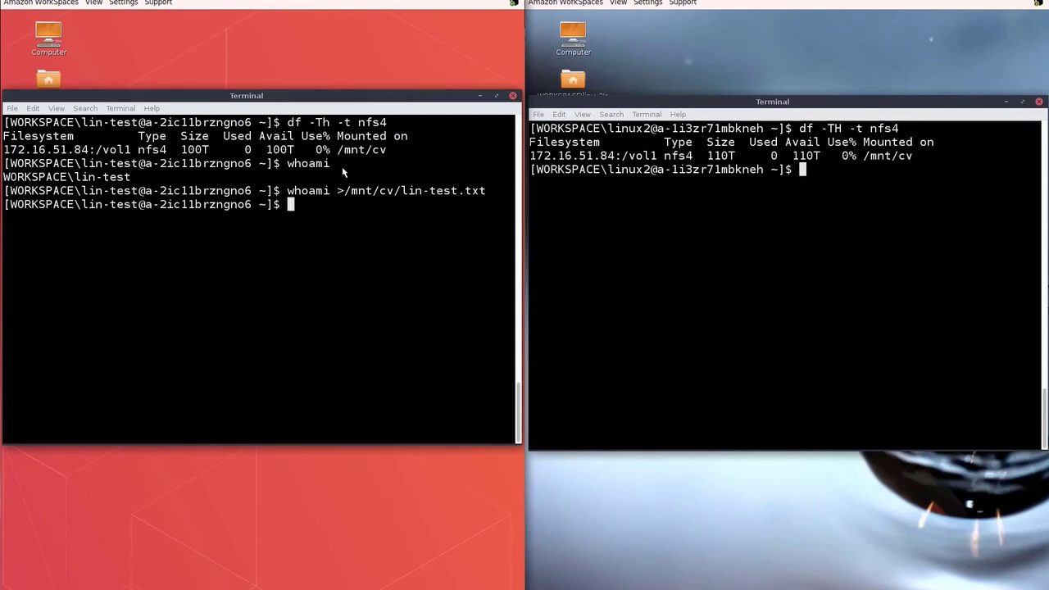
type("ls -lh /mnt/cv")
key("Return")
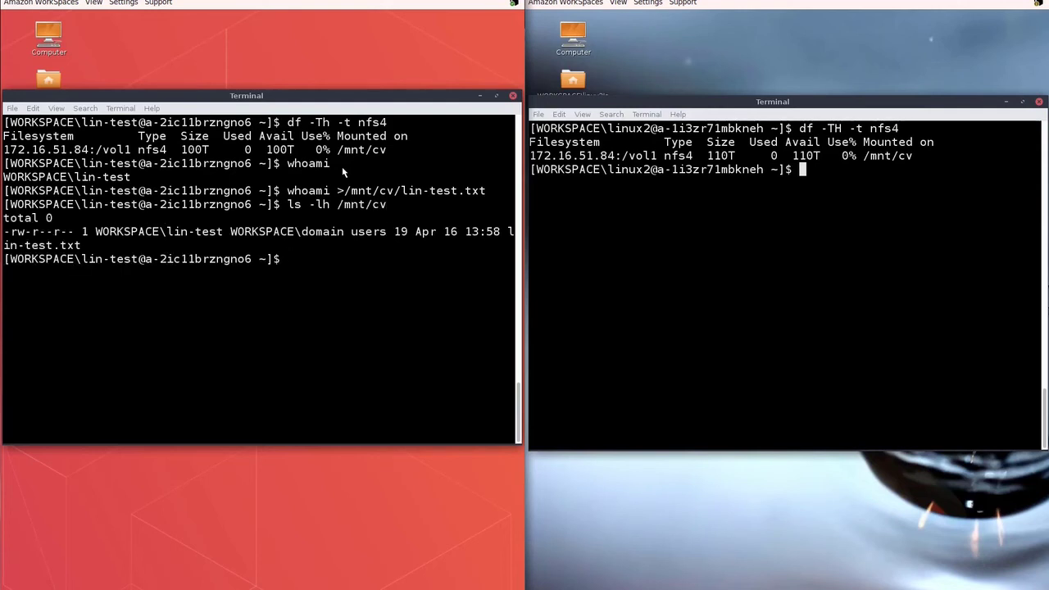
- Save the second user's name to /mnt/cv/linux2.txt and relist /mnt/cv from the first WorkSpace
type("whoami ")
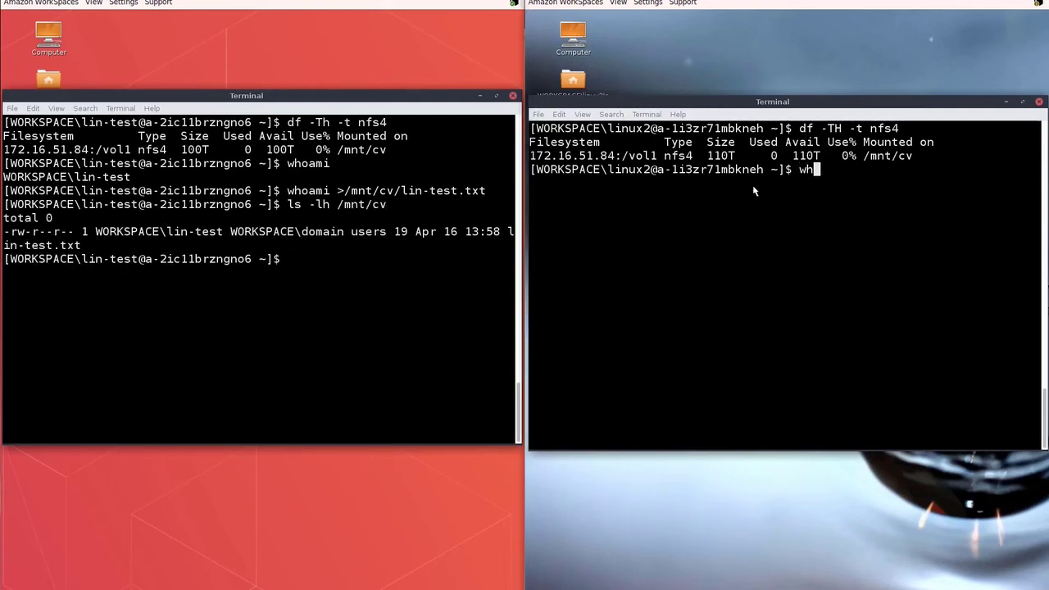
type(">/mnt/cv/linu")
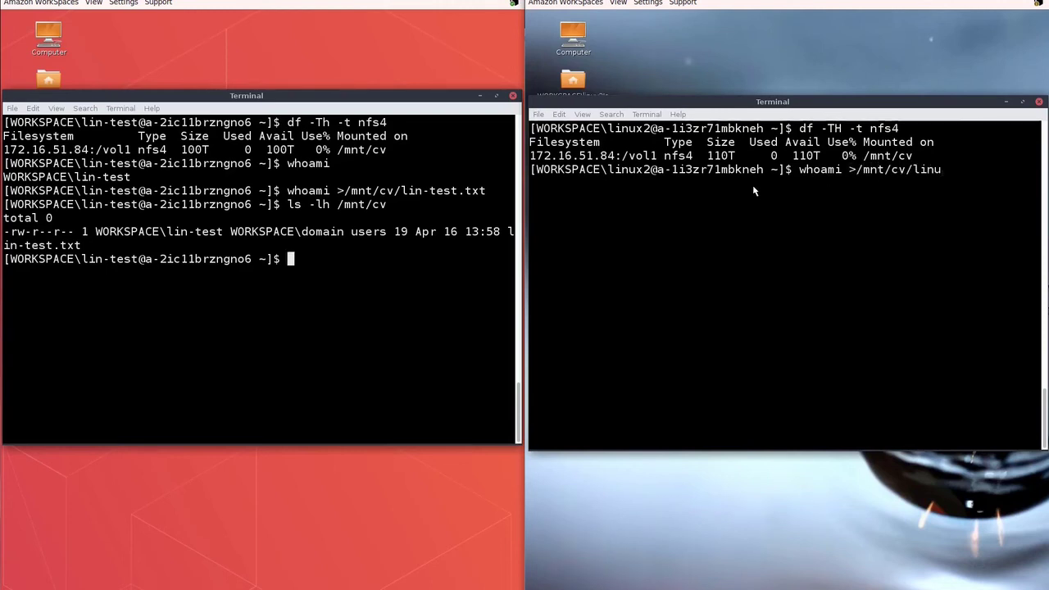
type("x2.txt")
key("Return")
left_click(391, 262)
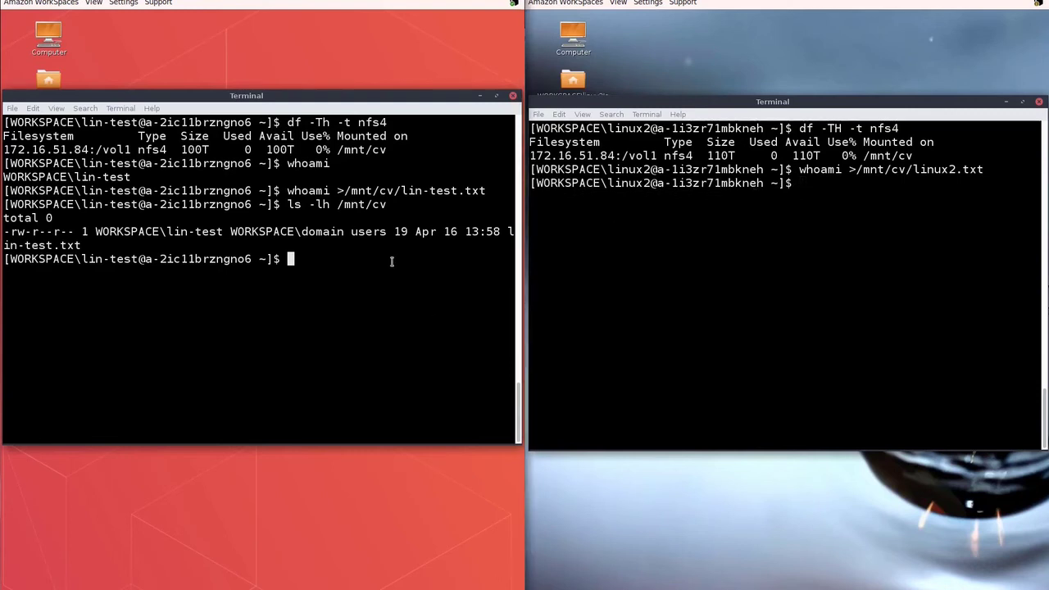
key("Up")
key("Return")
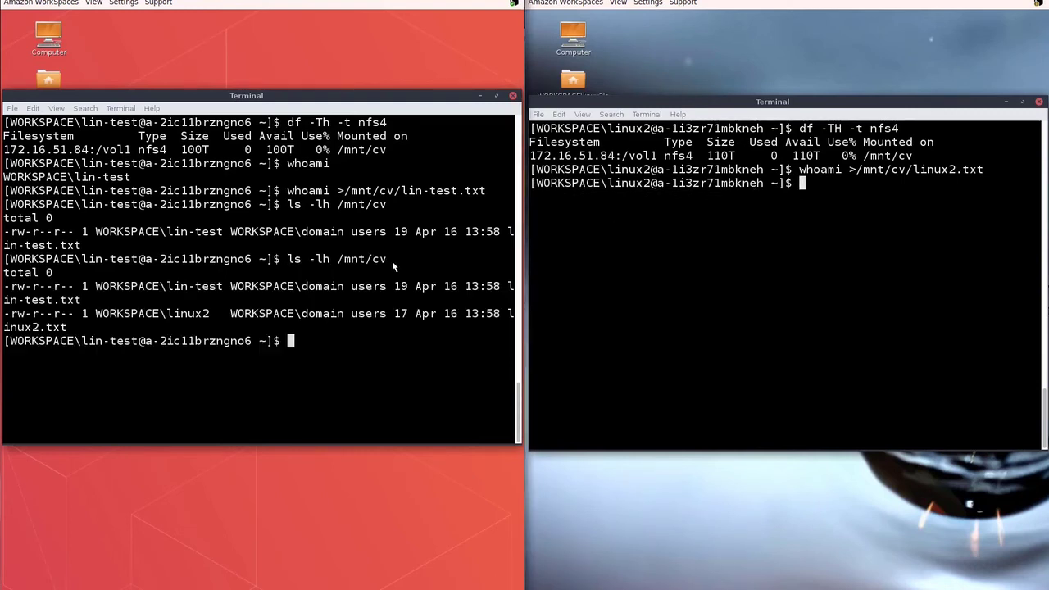
double_click(169, 287)
left_click_drag(169, 313, 210, 313)
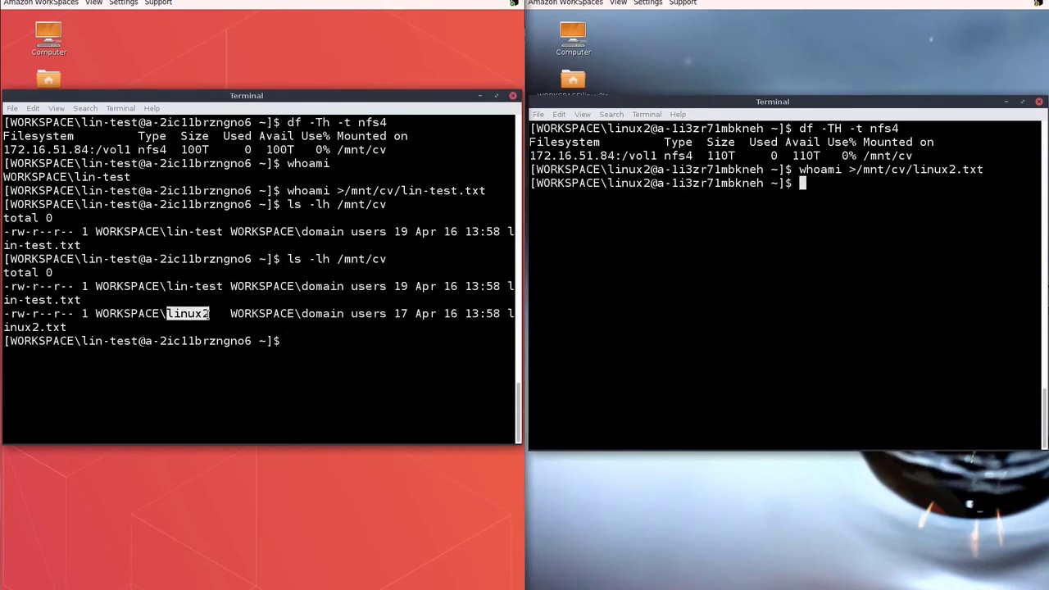
left_click(292, 338)
- Print the contents of linux2.txt and lin-test.txt in the first WorkSpace's terminal
type("cat ")
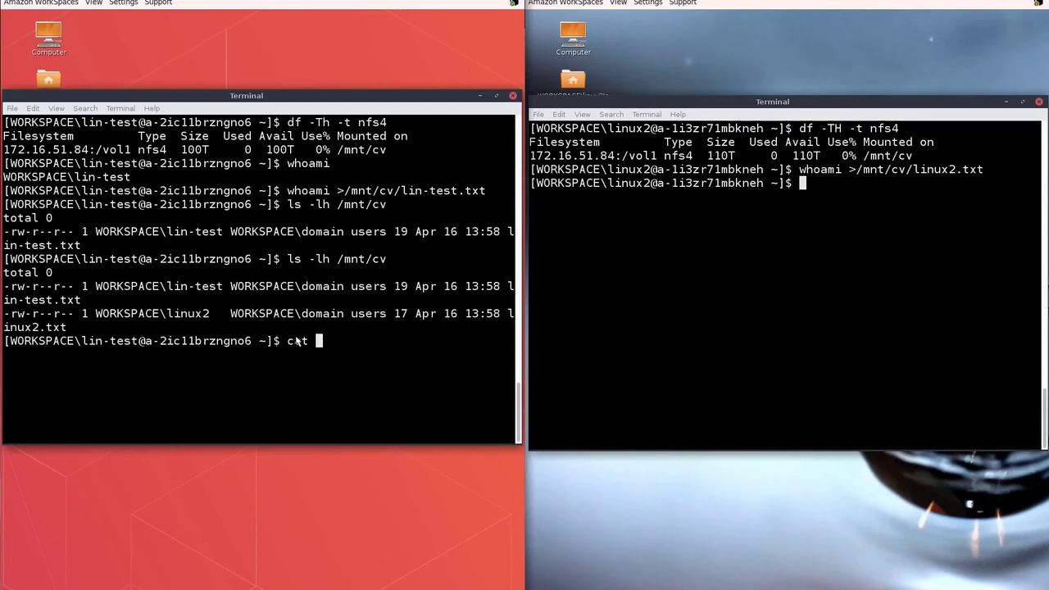
type("/mnt/cv/linux2.txt")
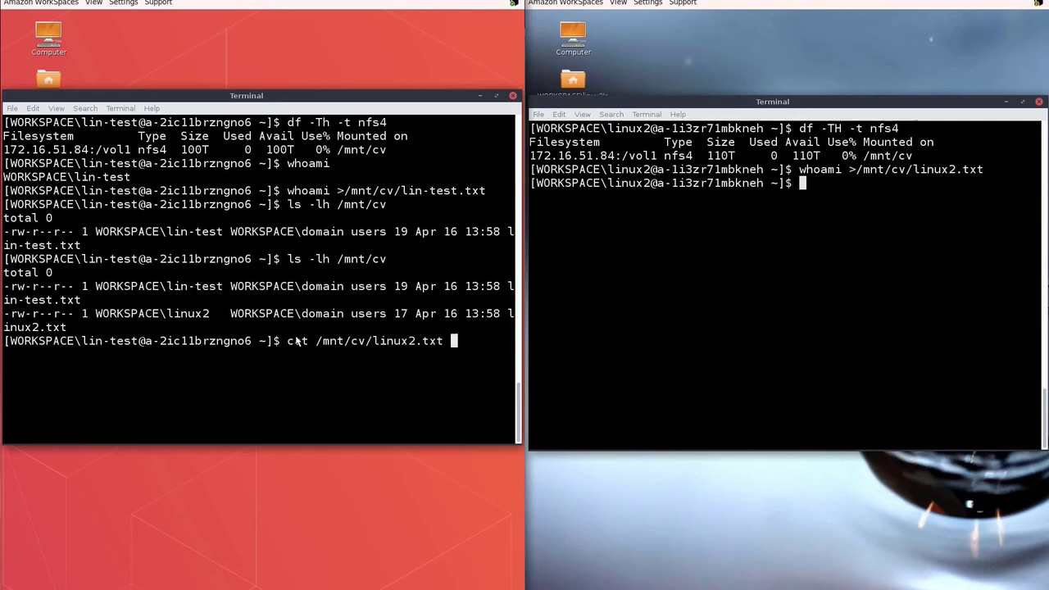
key("Return")
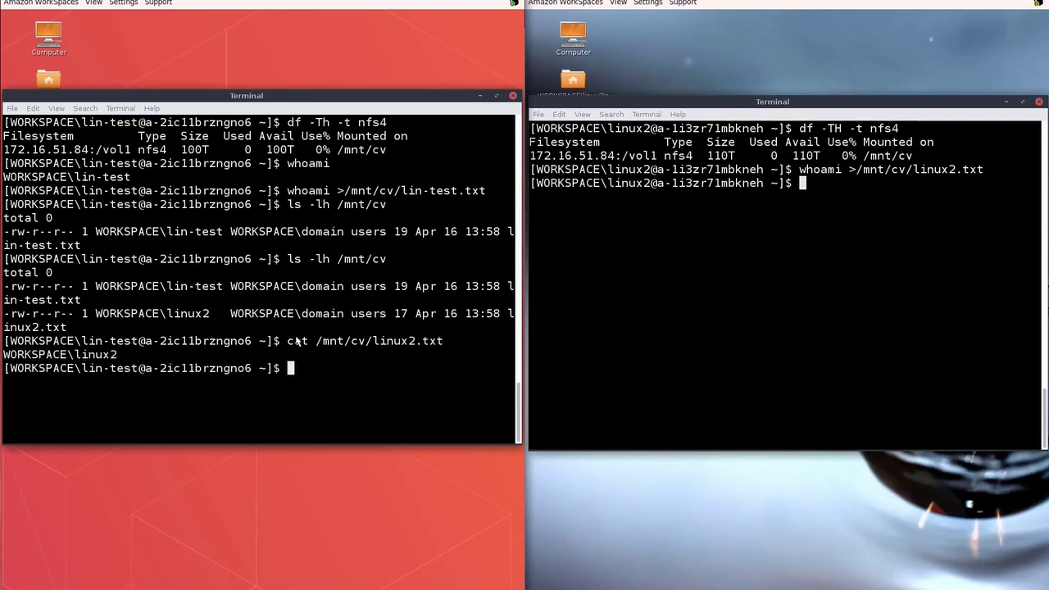
key("Up")
key("BackSpace")
key("BackSpace")
key("BackSpace")
key("BackSpace")
key("BackSpace")
key("BackSpace")
key("BackSpace")
type("-")
key("Tab")
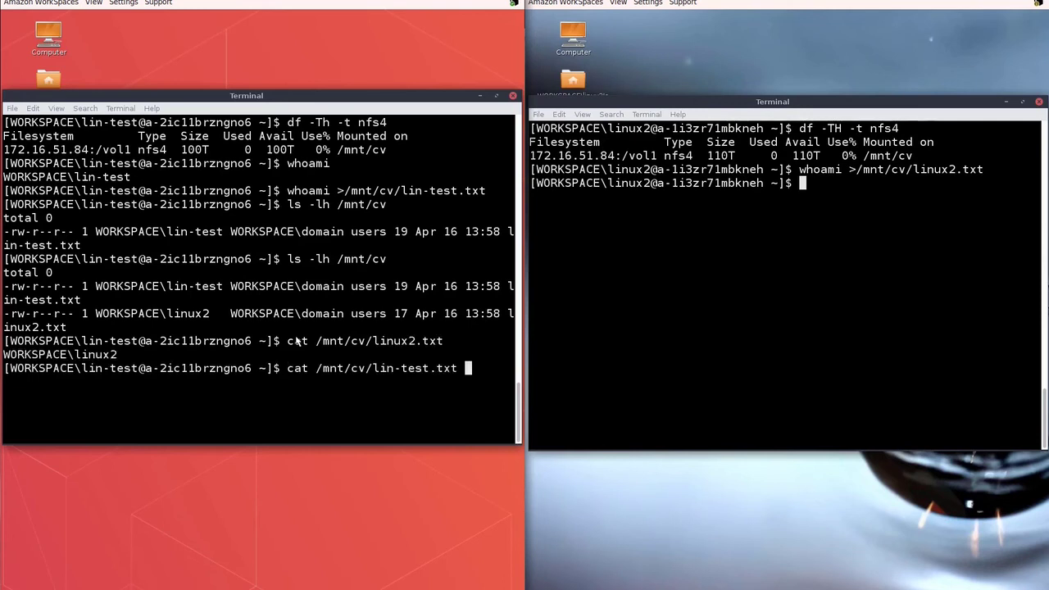
key("Return")
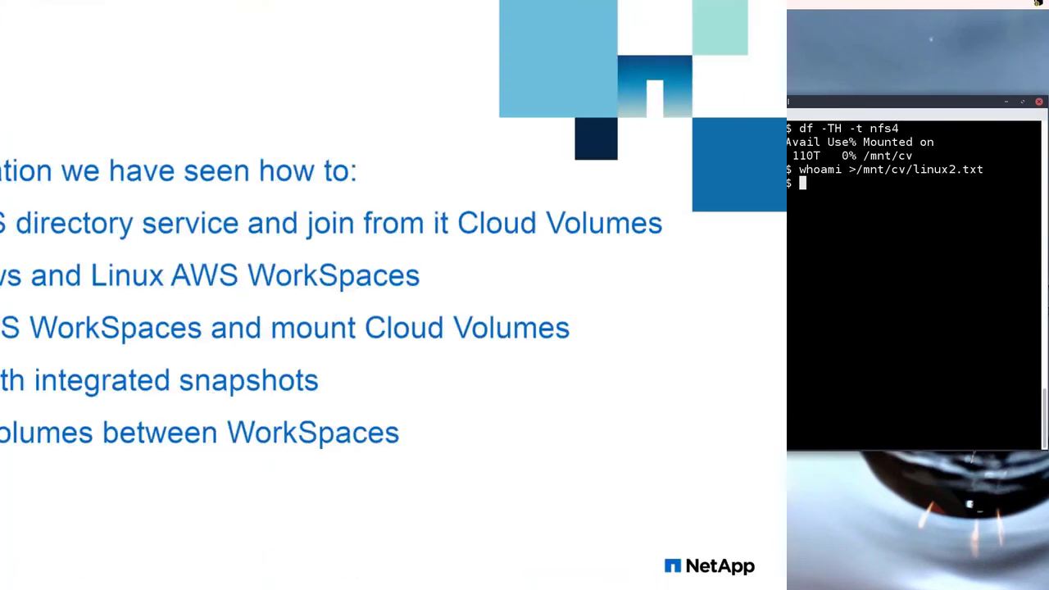